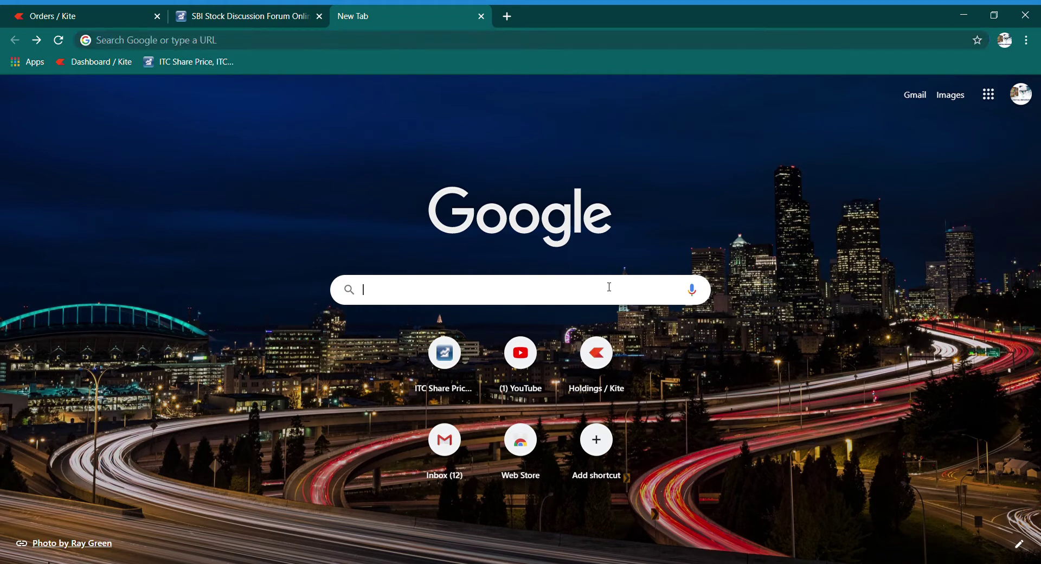
Search Google for "crs score calculator" and open the cic.gc.ca Comprehensive Ranking System (CRS) tool page.
{"action": "type", "text": "CRS"}
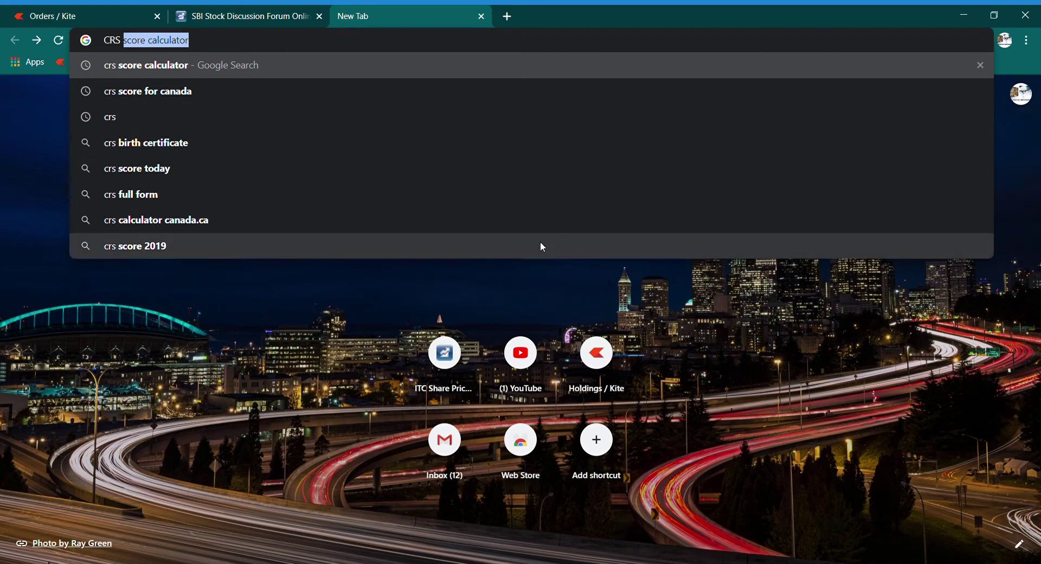
{"action": "left_click", "coordinate": [484, 72]}
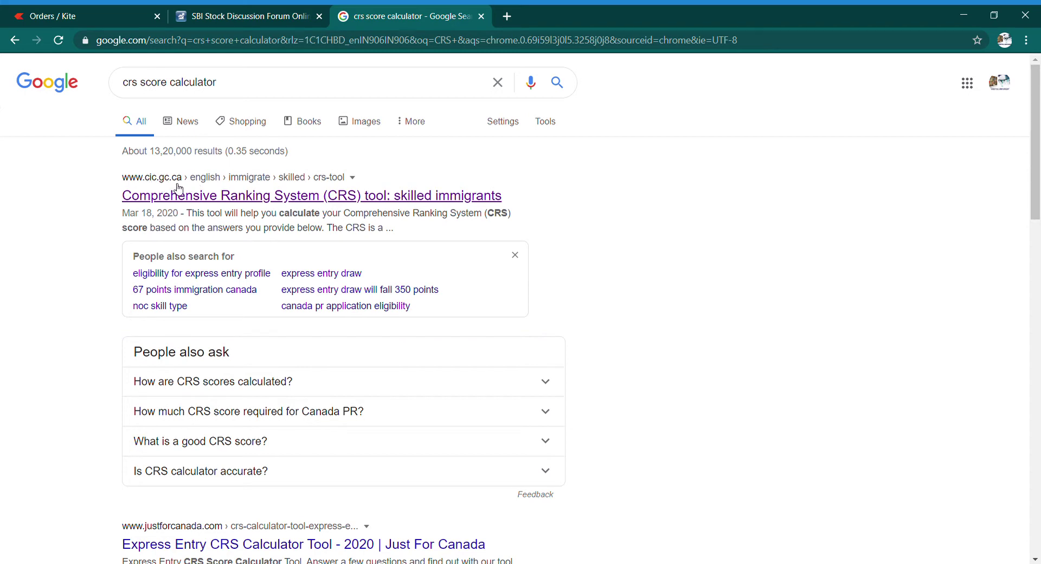
{"action": "left_click", "coordinate": [275, 200]}
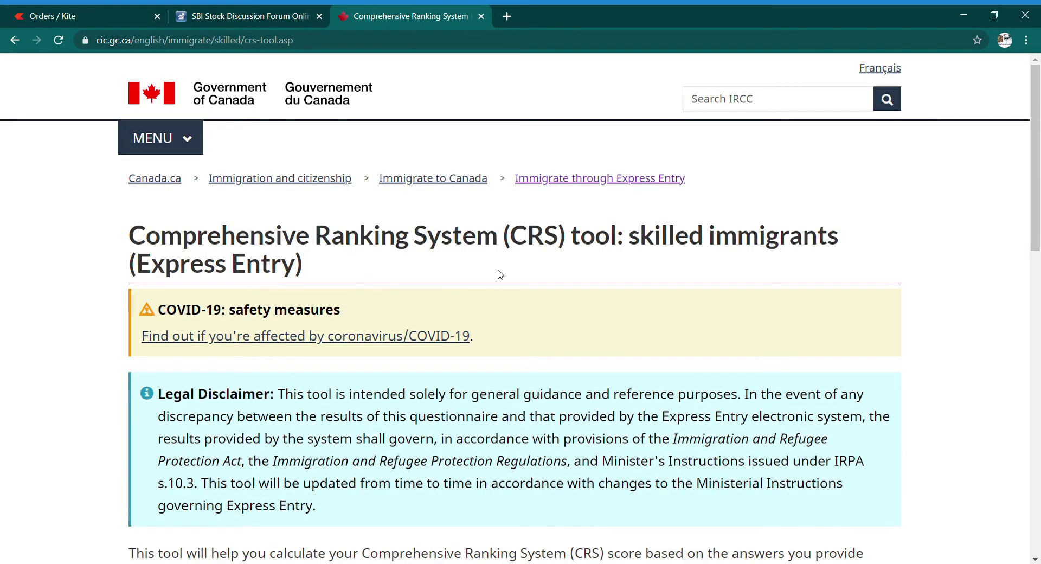
Set the answer to question 1, marital status, to Married in the CRS questionnaire.
{"action": "scroll", "coordinate": [601, 343], "scroll_direction": "down", "scroll_amount": 3}
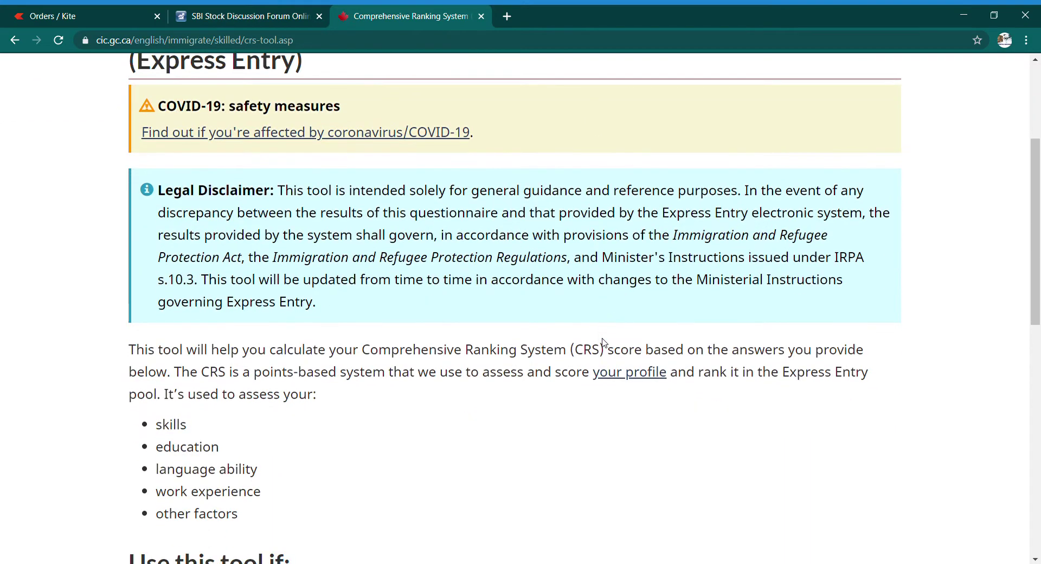
{"action": "scroll", "coordinate": [603, 342], "scroll_direction": "down", "scroll_amount": 5}
{"action": "scroll", "coordinate": [603, 340], "scroll_direction": "down", "scroll_amount": 4}
{"action": "scroll", "coordinate": [597, 332], "scroll_direction": "up", "scroll_amount": 2}
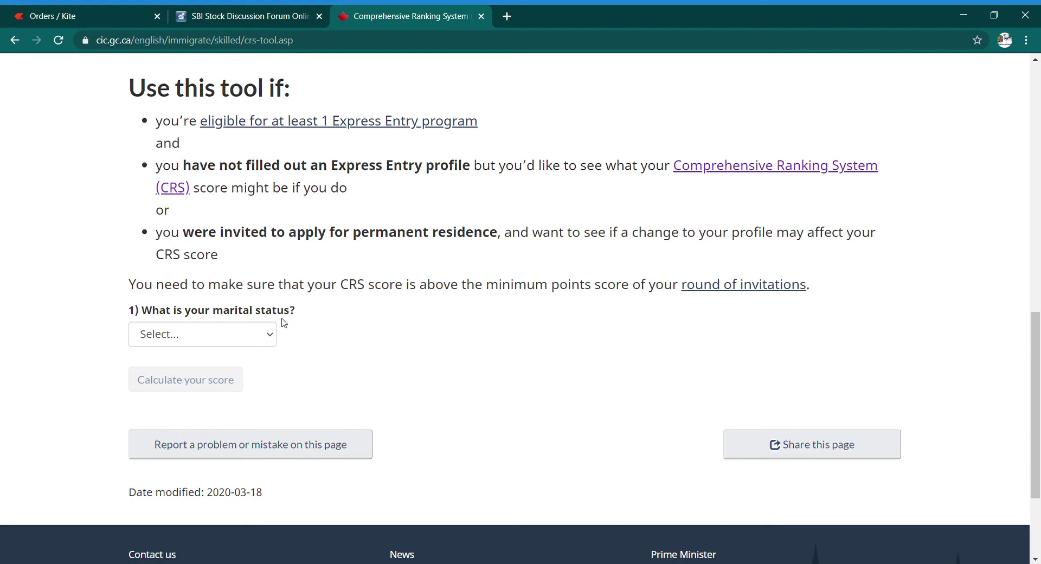
{"action": "left_click", "coordinate": [265, 334]}
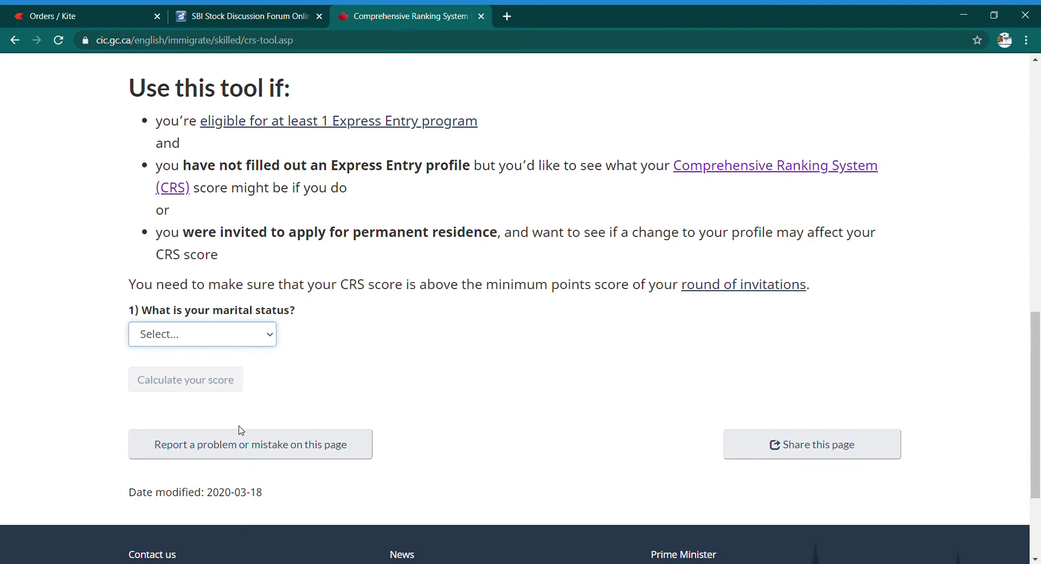
{"action": "key", "text": "m"}
{"action": "left_click", "coordinate": [348, 421]}
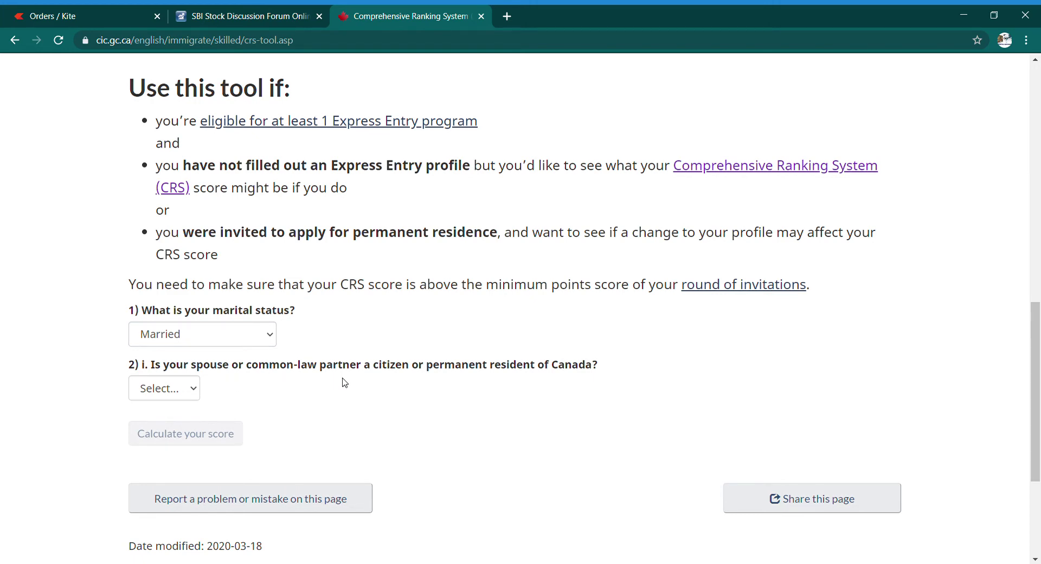
Answer No to the spouse being a citizen or permanent resident of Canada, and Yes to the spouse coming to Canada.
{"action": "scroll", "coordinate": [344, 388], "scroll_direction": "down", "scroll_amount": 1}
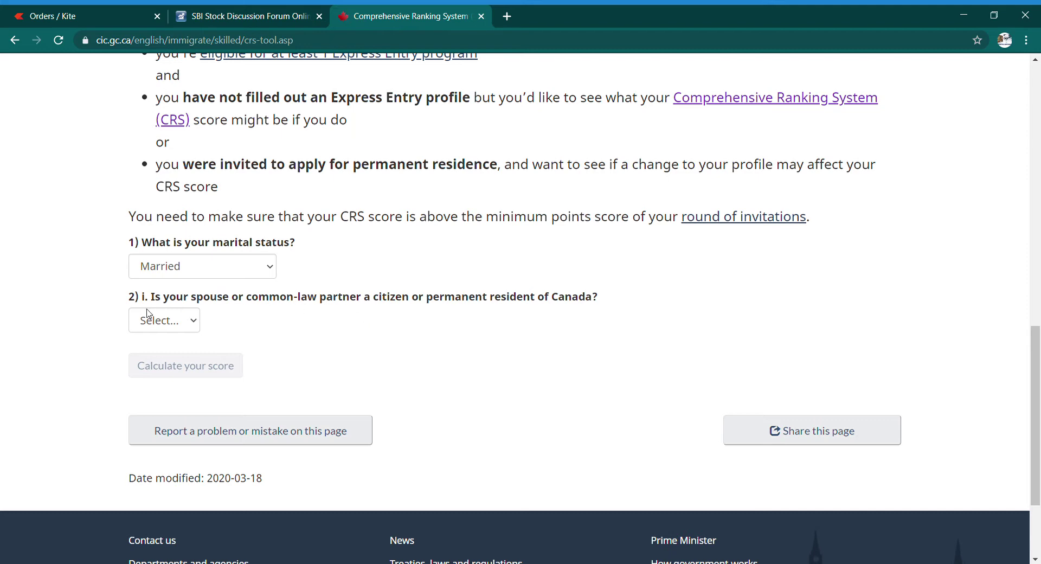
{"action": "left_click", "coordinate": [183, 324]}
{"action": "left_click", "coordinate": [184, 358]}
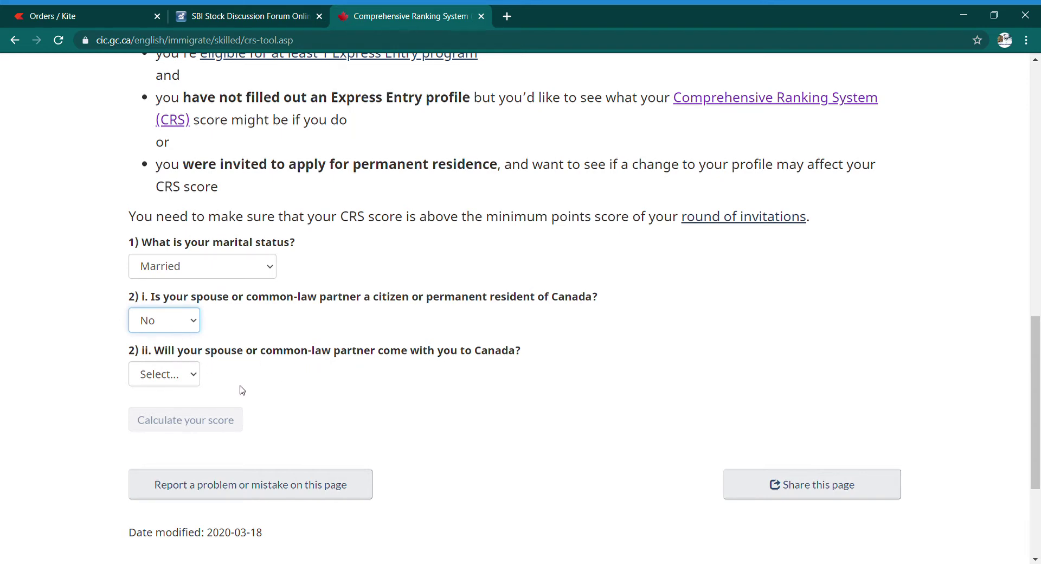
{"action": "left_click", "coordinate": [192, 379]}
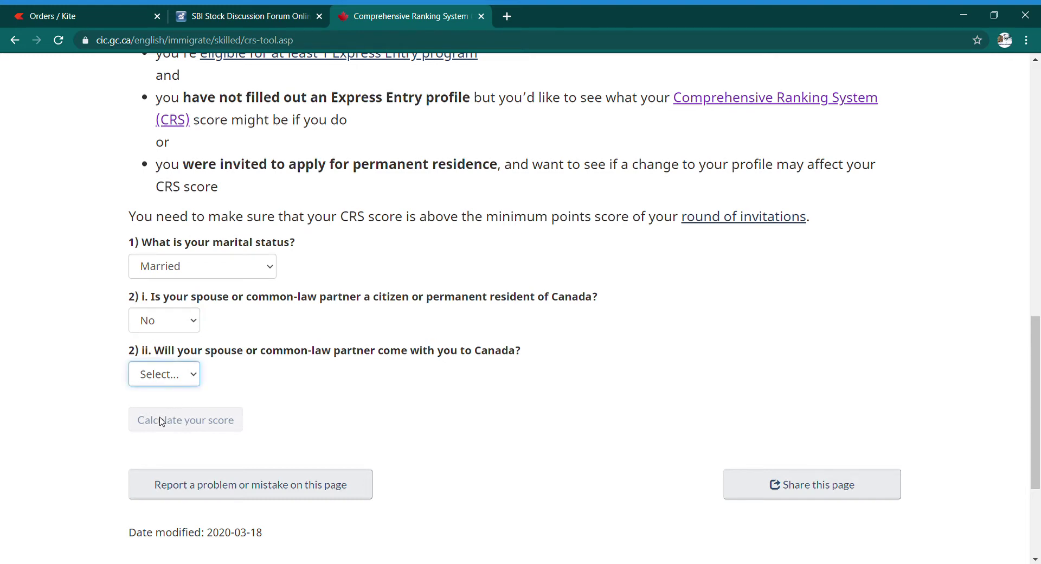
{"action": "key", "text": "Down"}
{"action": "left_click", "coordinate": [363, 391]}
Review the age instructions in question 3 and set the age to 30 years of age.
{"action": "scroll", "coordinate": [352, 380], "scroll_direction": "down", "scroll_amount": 1}
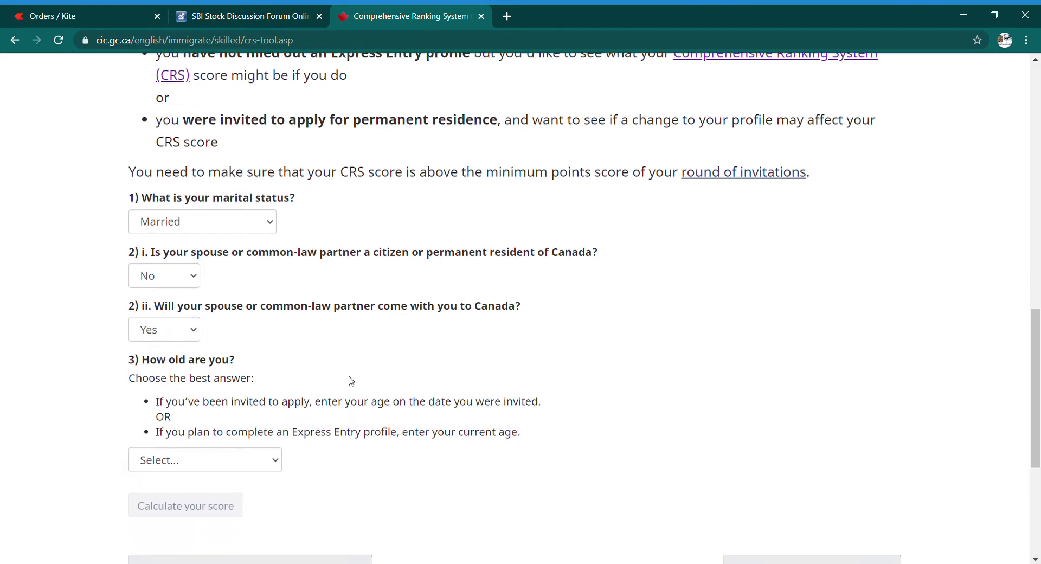
{"action": "scroll", "coordinate": [354, 381], "scroll_direction": "down", "scroll_amount": 2}
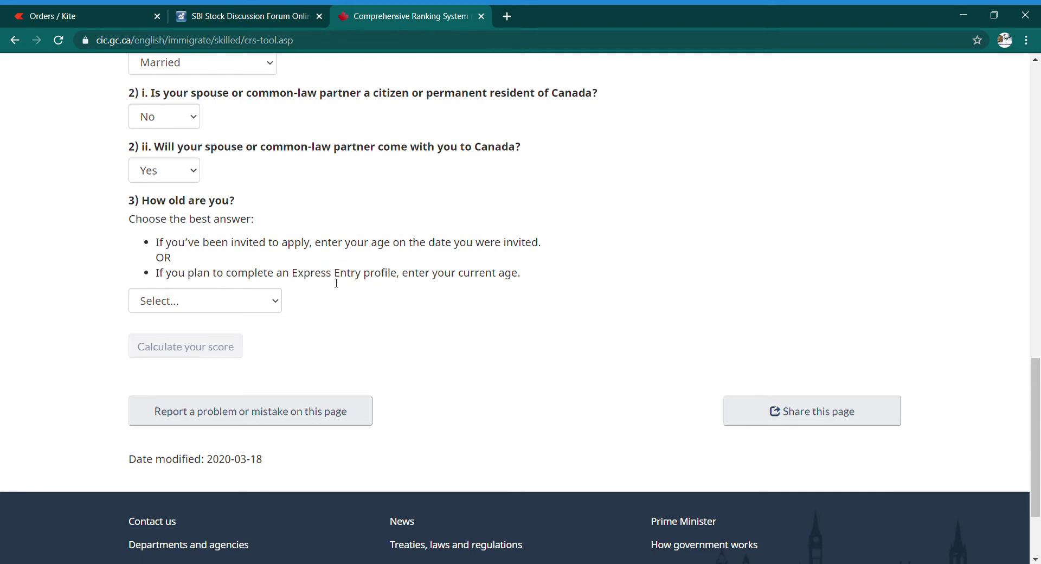
{"action": "left_click_drag", "start_coordinate": [304, 277], "coordinate": [405, 279]}
{"action": "left_click", "coordinate": [434, 316]}
{"action": "left_click_drag", "start_coordinate": [416, 282], "coordinate": [528, 282]}
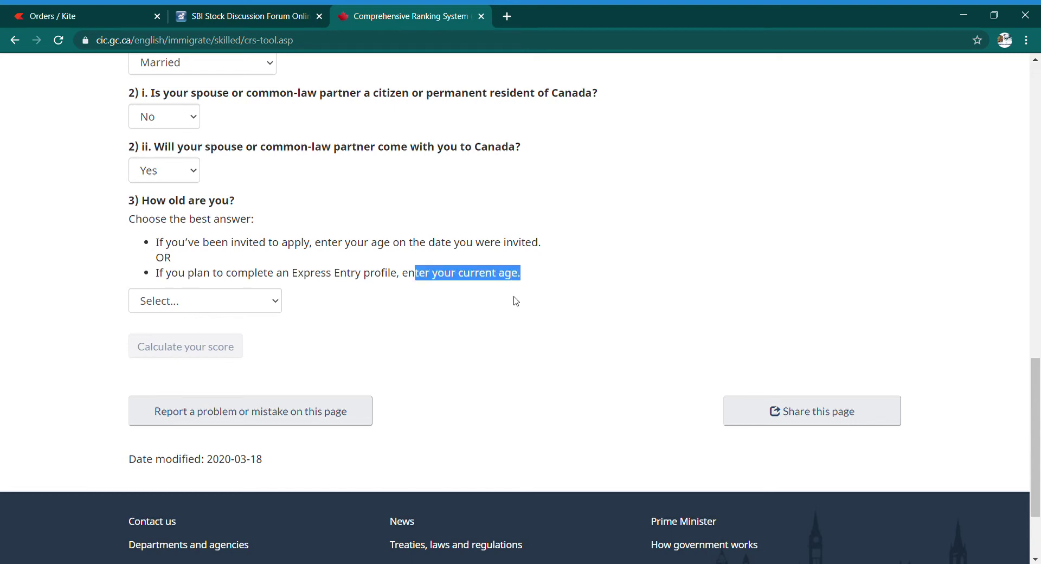
{"action": "left_click", "coordinate": [517, 302]}
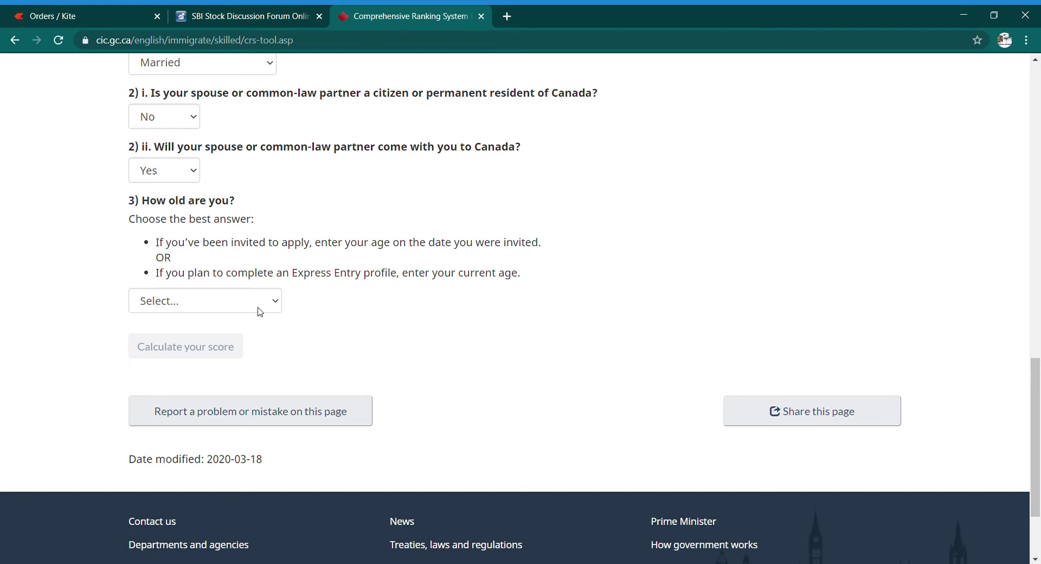
{"action": "left_click", "coordinate": [278, 302]}
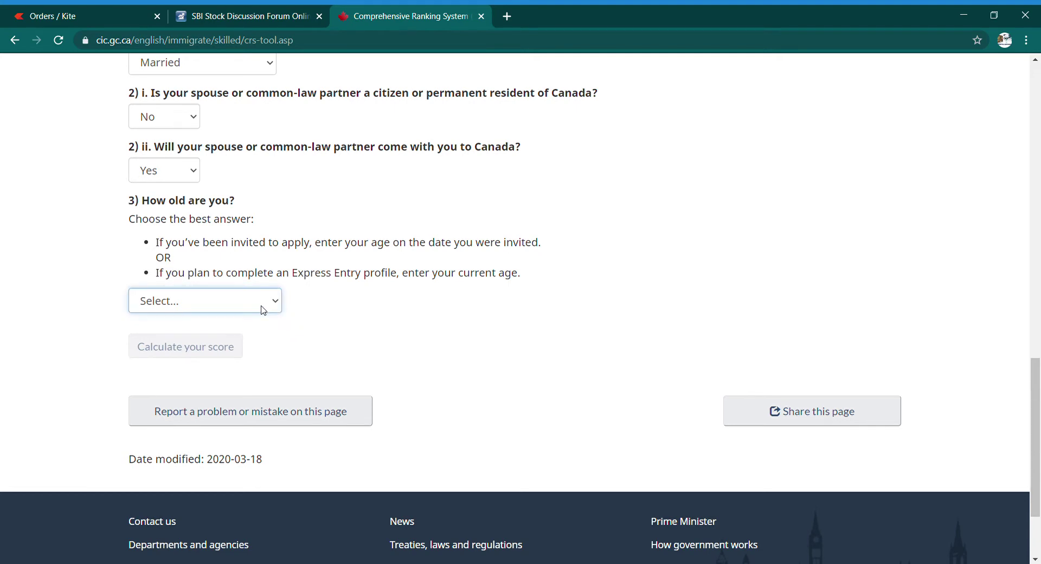
{"action": "key", "text": "3"}
{"action": "left_click", "coordinate": [344, 327]}
Review the education instructions in question 4 and set the level of education to Bachelor's degree (three or more year program).
{"action": "scroll", "coordinate": [342, 325], "scroll_direction": "down", "scroll_amount": 1}
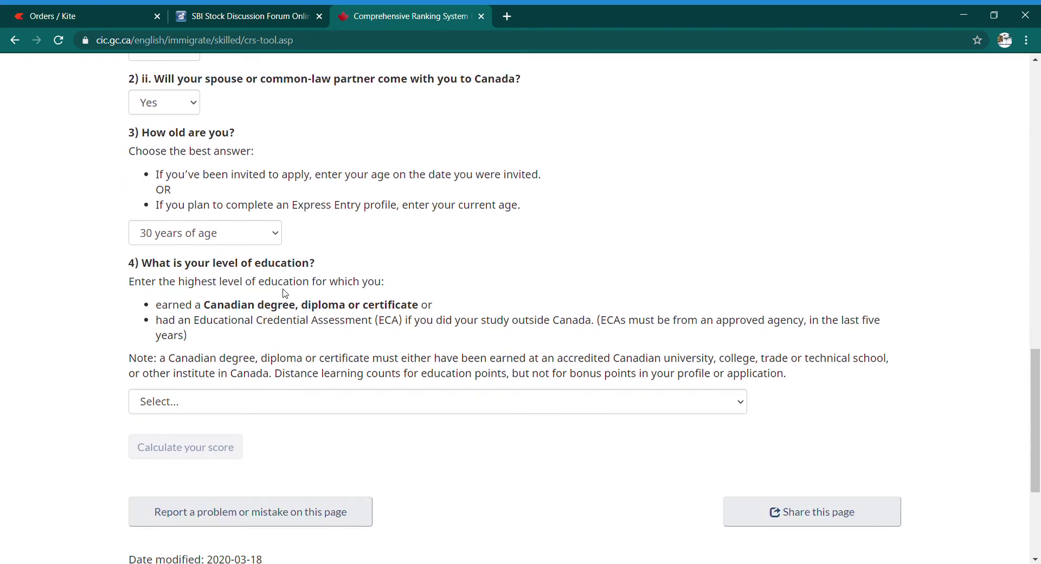
{"action": "left_click_drag", "start_coordinate": [229, 282], "coordinate": [374, 281]}
{"action": "left_click", "coordinate": [434, 282]}
{"action": "left_click_drag", "start_coordinate": [188, 324], "coordinate": [412, 326]}
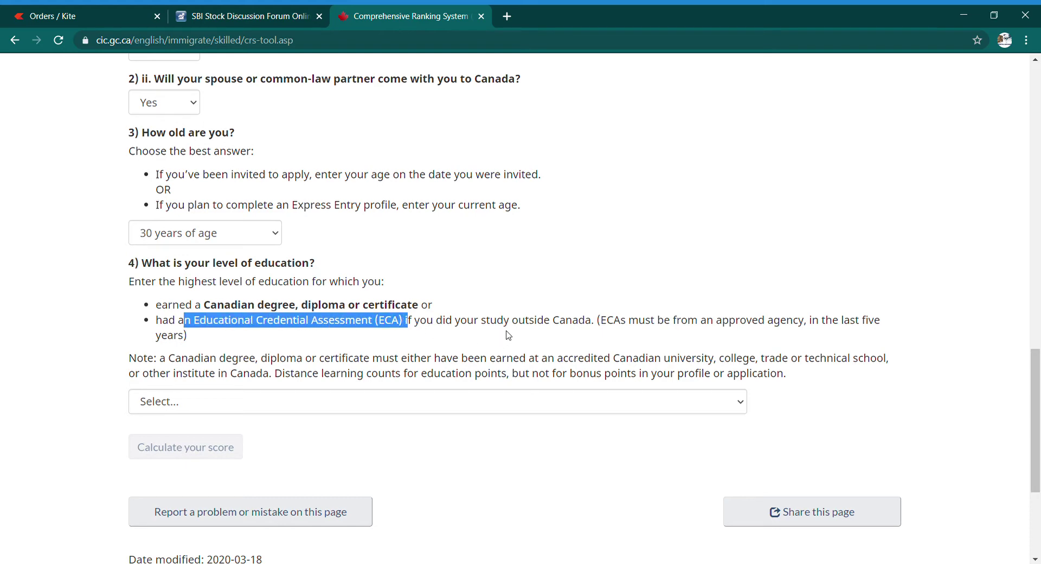
{"action": "left_click", "coordinate": [545, 361]}
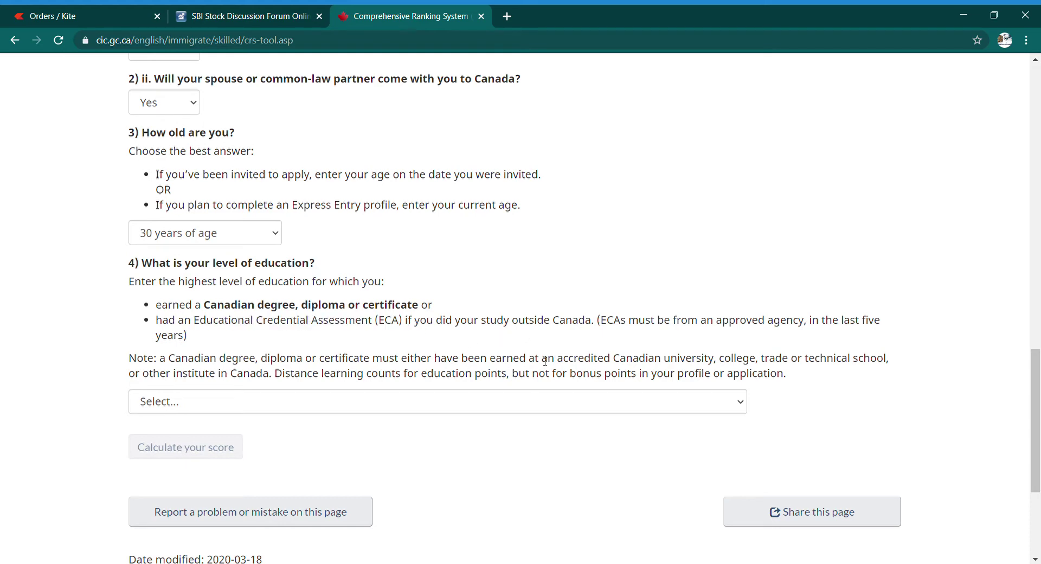
{"action": "left_click", "coordinate": [504, 395]}
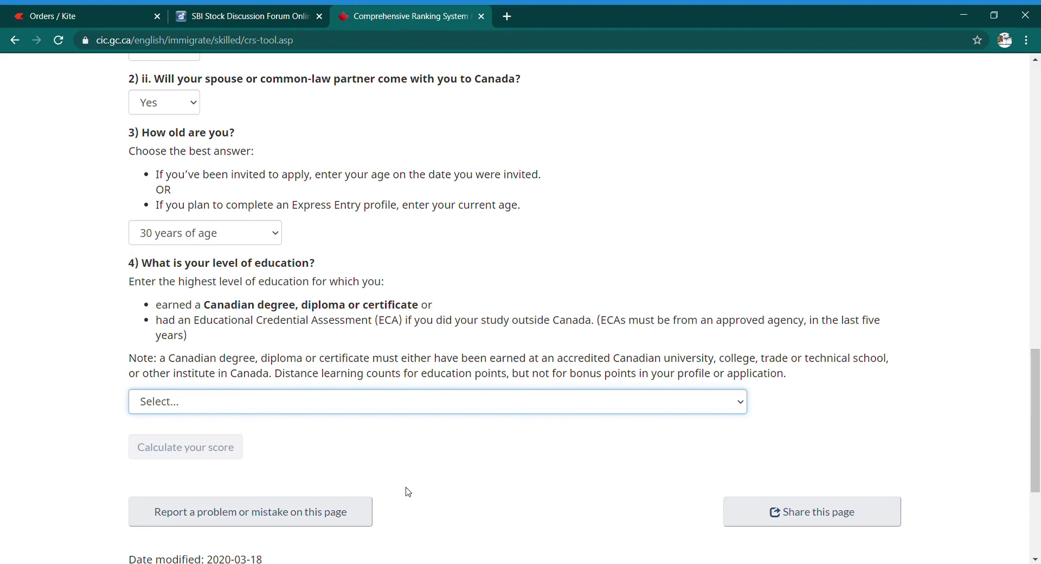
{"action": "left_click", "coordinate": [389, 505]}
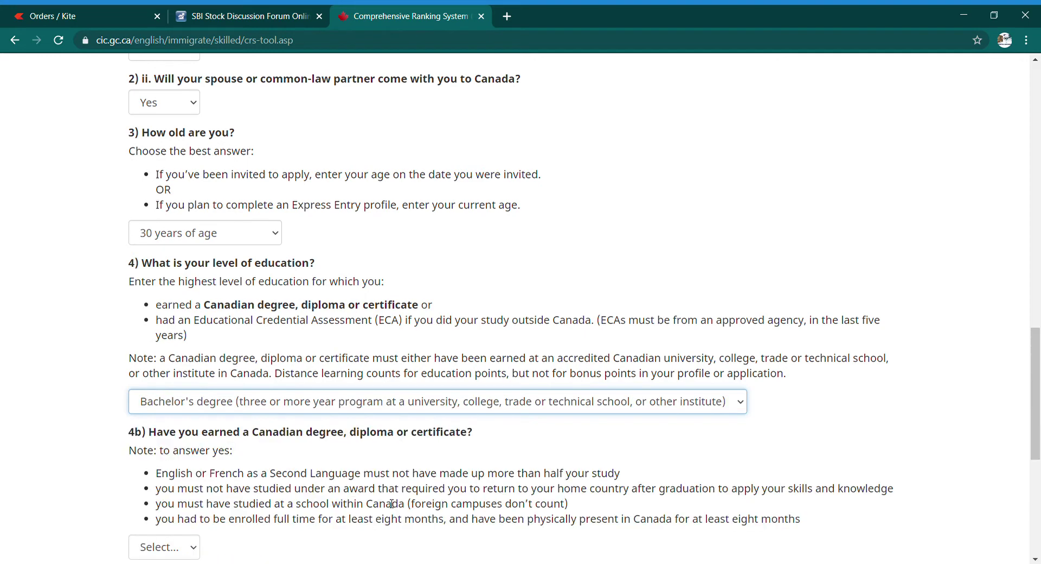
Answer No to having earned a Canadian degree, diploma or certificate, and review the conditions for answering yes.
{"action": "scroll", "coordinate": [618, 422], "scroll_direction": "down", "scroll_amount": 1}
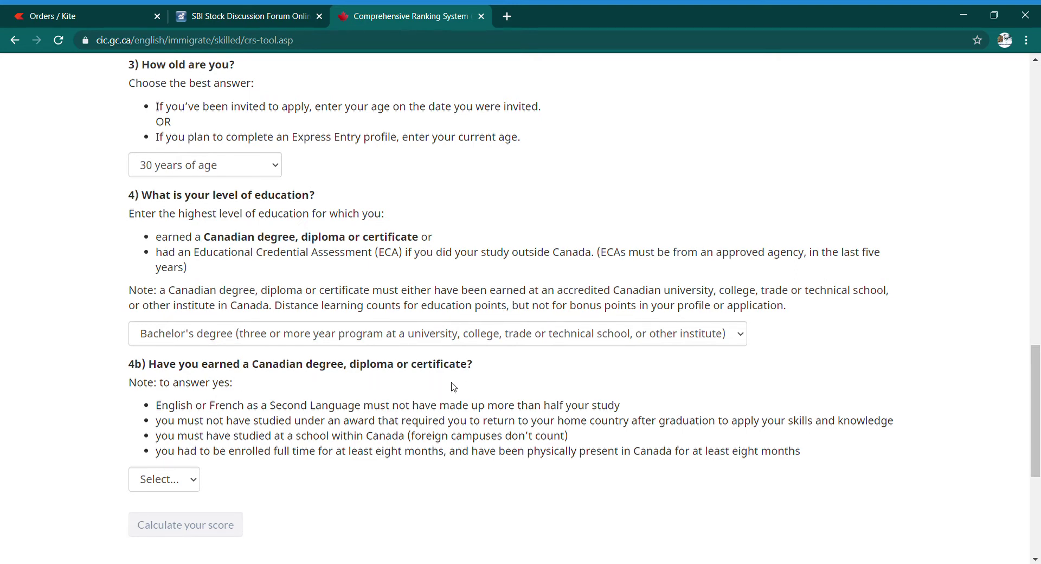
{"action": "left_click", "coordinate": [169, 481]}
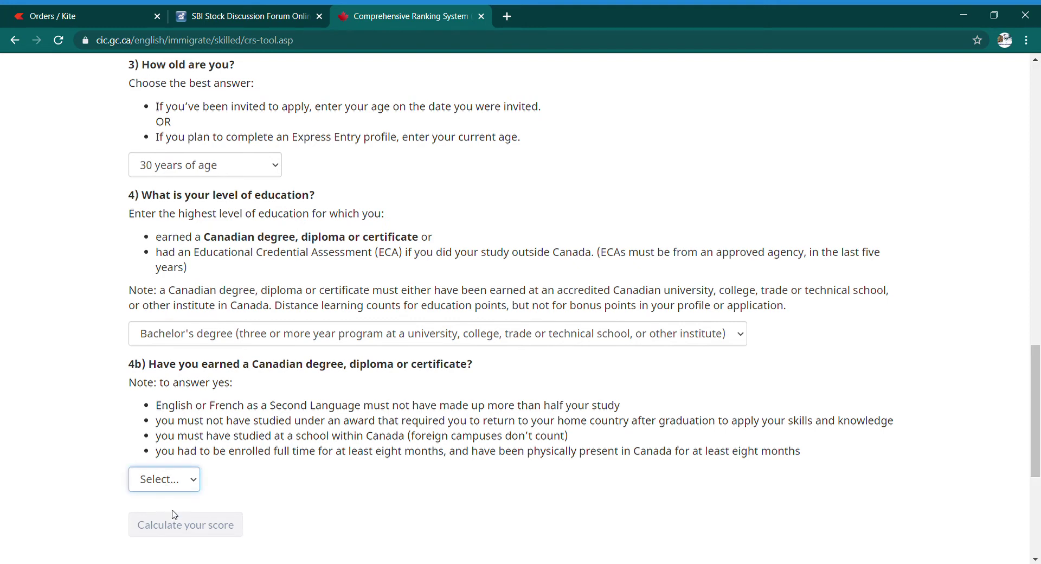
{"action": "key", "text": "n"}
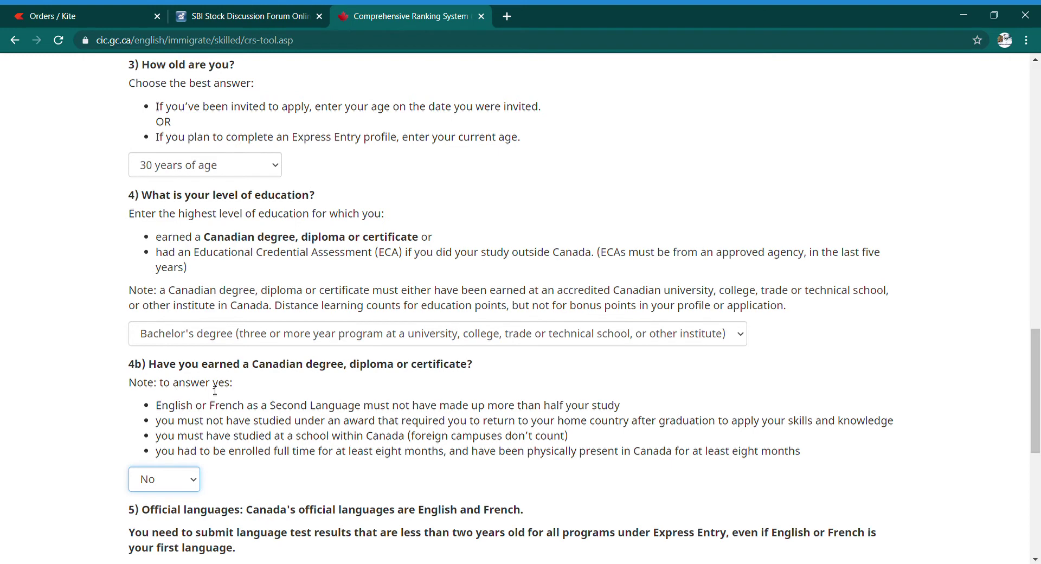
{"action": "left_click_drag", "start_coordinate": [161, 406], "coordinate": [661, 471]}
{"action": "left_click", "coordinate": [646, 481]}
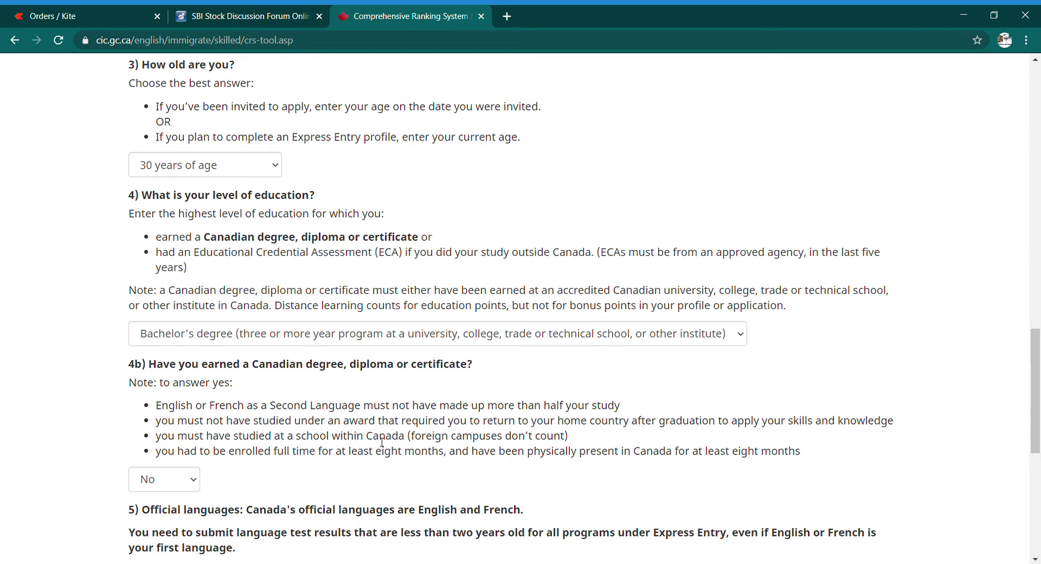
Answer Yes to the language test results being less than two years old and choose IELTS as the first official language test.
{"action": "scroll", "coordinate": [381, 442], "scroll_direction": "down", "scroll_amount": 3}
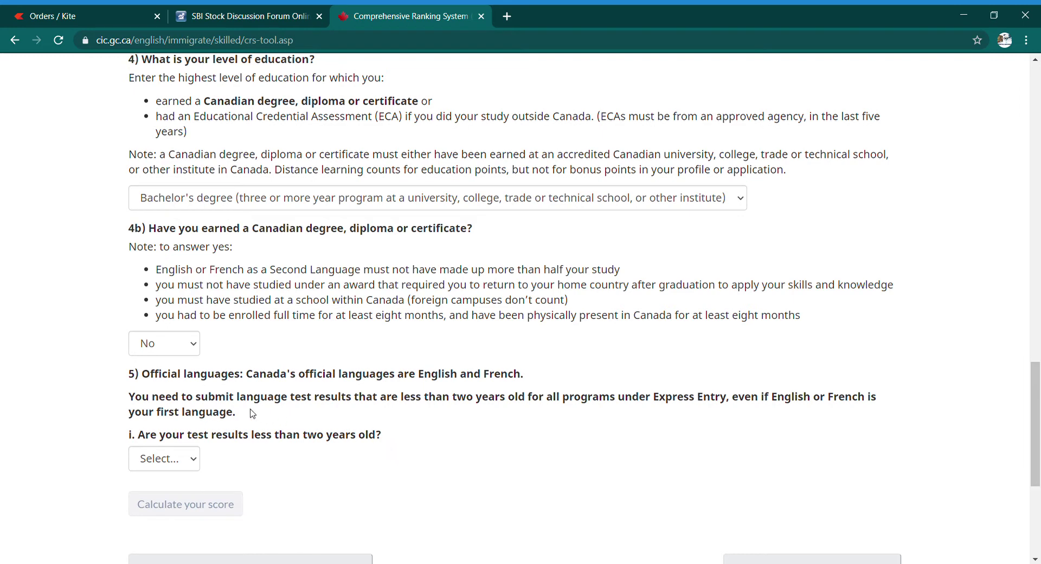
{"action": "left_click_drag", "start_coordinate": [152, 381], "coordinate": [543, 375]}
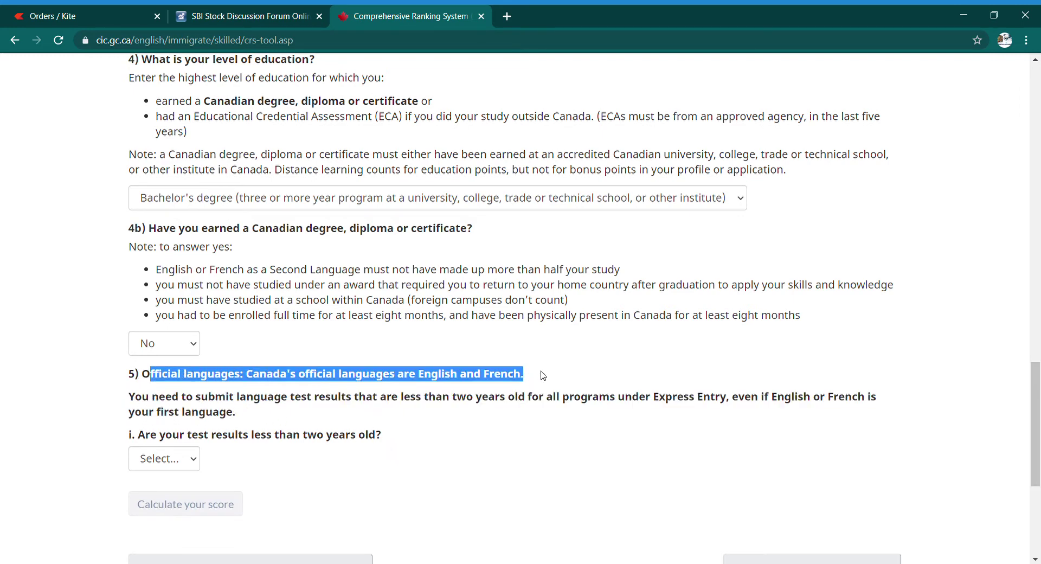
{"action": "left_click", "coordinate": [514, 454]}
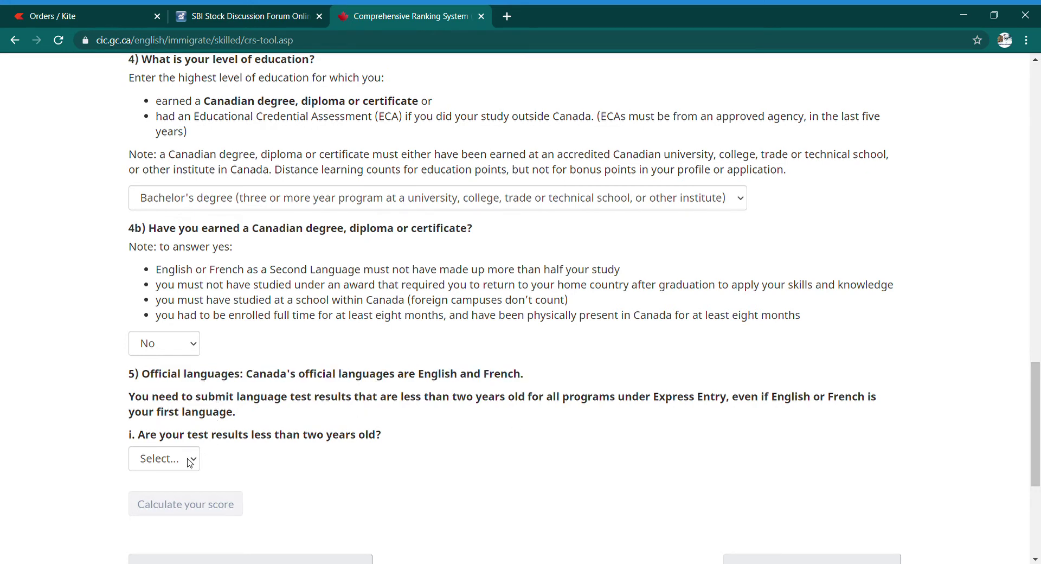
{"action": "left_click_drag", "start_coordinate": [228, 437], "coordinate": [405, 445]}
{"action": "left_click", "coordinate": [402, 455]}
{"action": "scroll", "coordinate": [330, 459], "scroll_direction": "down", "scroll_amount": 1}
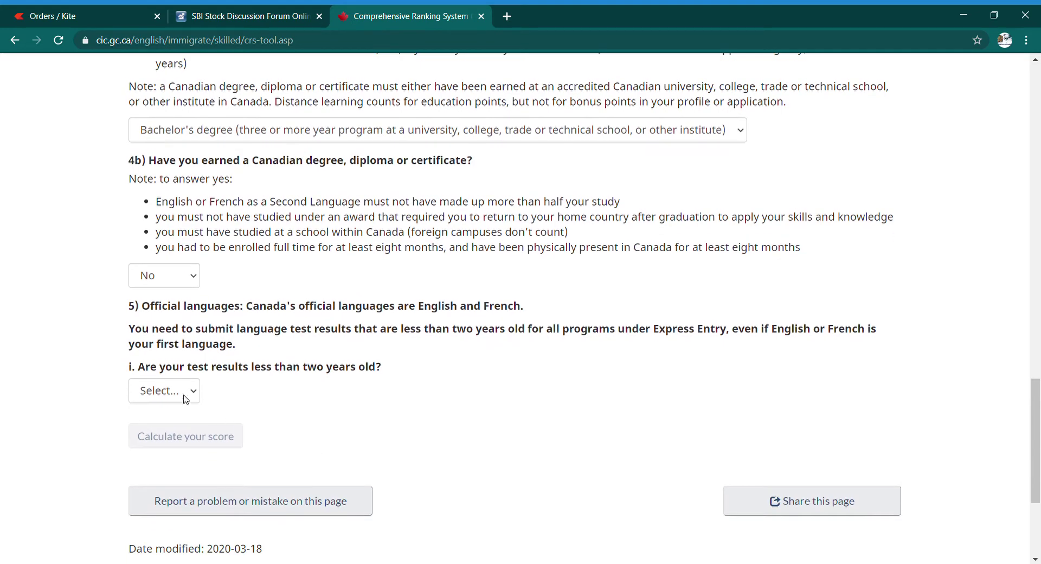
{"action": "left_click", "coordinate": [186, 400]}
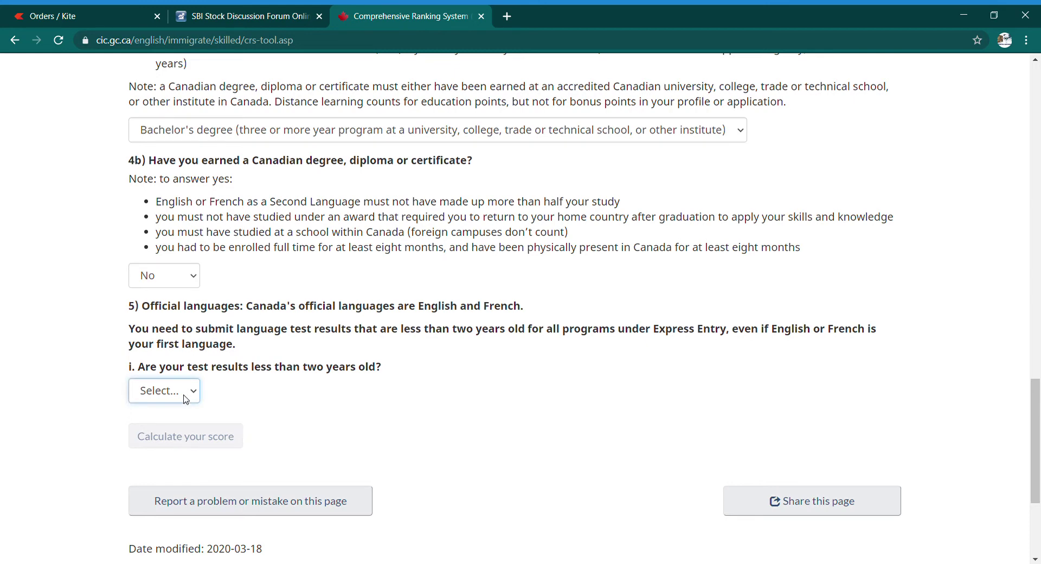
{"action": "left_click", "coordinate": [187, 441]}
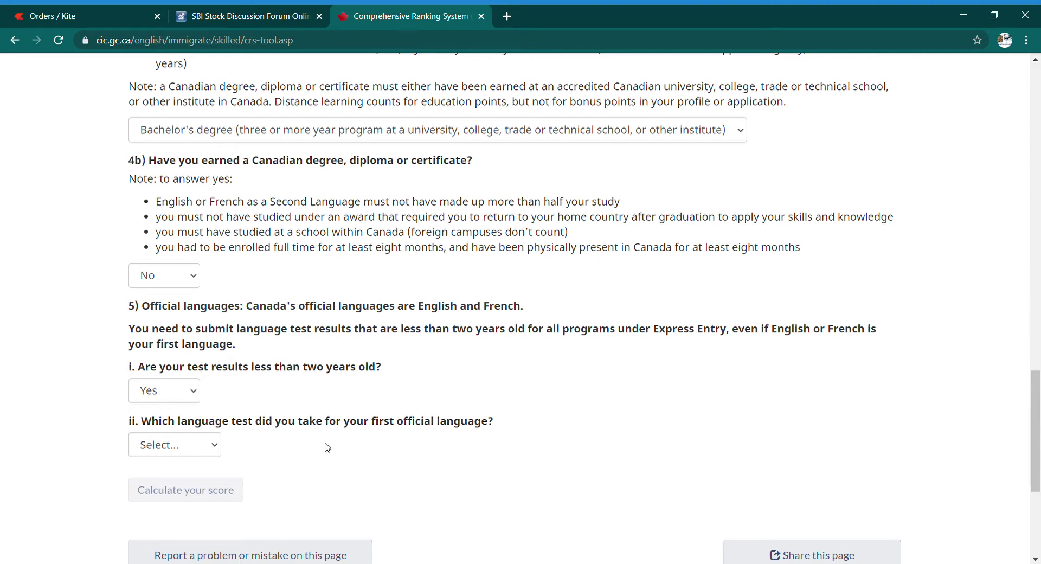
{"action": "left_click", "coordinate": [207, 453]}
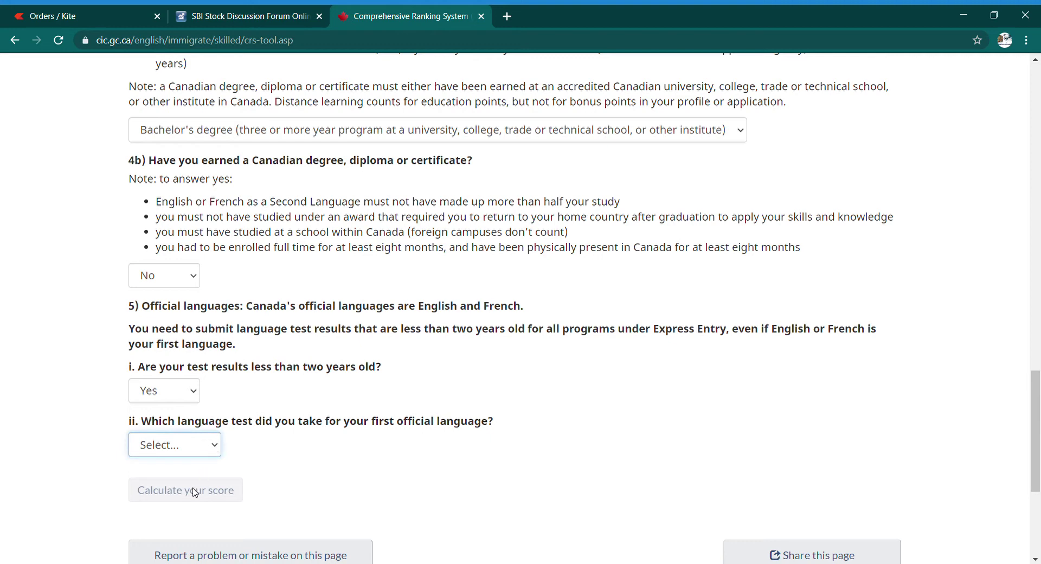
{"action": "key", "text": "Down"}
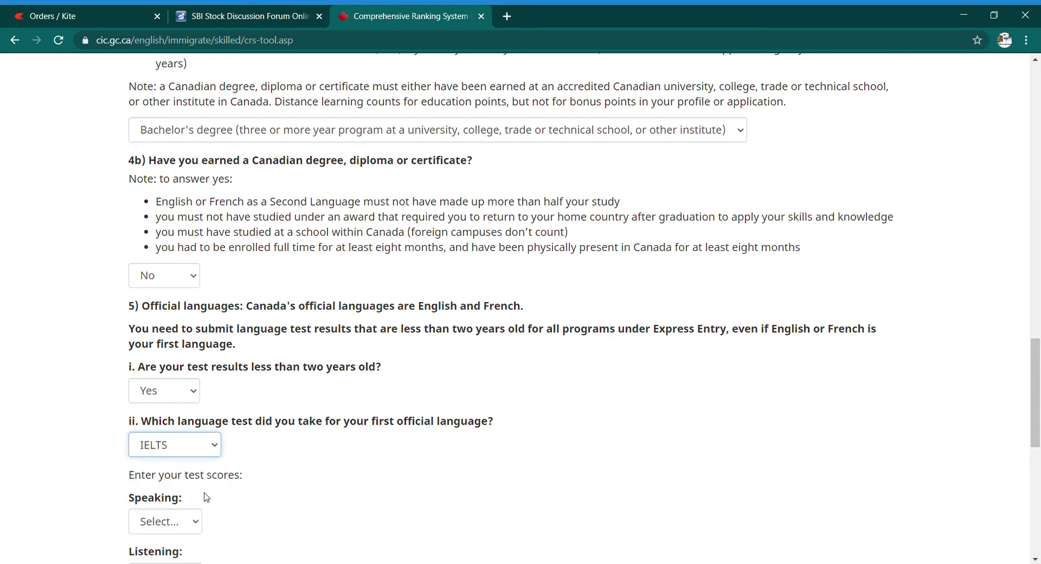
Set the IELTS Speaking score to 7.5 – 9.0 and the Listening score to 8.0.
{"action": "scroll", "coordinate": [298, 487], "scroll_direction": "down", "scroll_amount": 1}
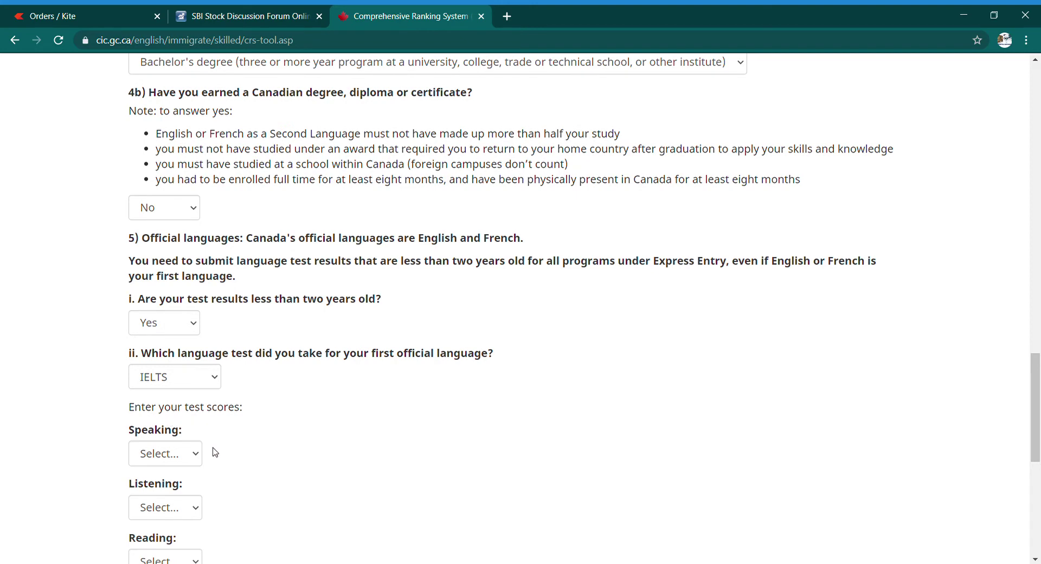
{"action": "scroll", "coordinate": [233, 450], "scroll_direction": "down", "scroll_amount": 2}
{"action": "left_click", "coordinate": [194, 325]}
{"action": "left_click", "coordinate": [181, 359]}
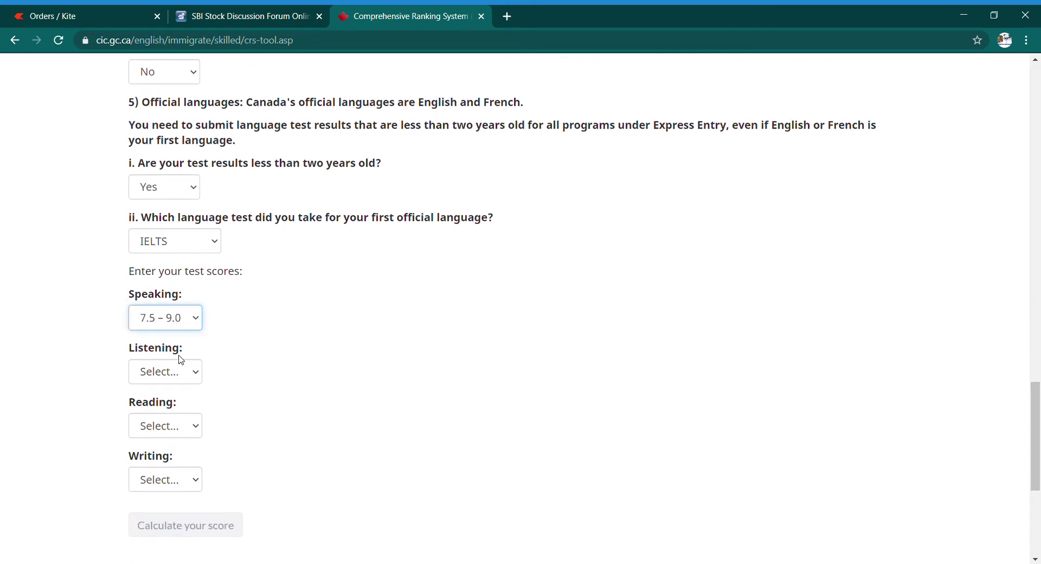
{"action": "left_click", "coordinate": [190, 371]}
{"action": "left_click", "coordinate": [180, 413]}
Set the IELTS Reading score to 7.0 - 7.5 and the Writing score to 7.0.
{"action": "left_click", "coordinate": [190, 427]}
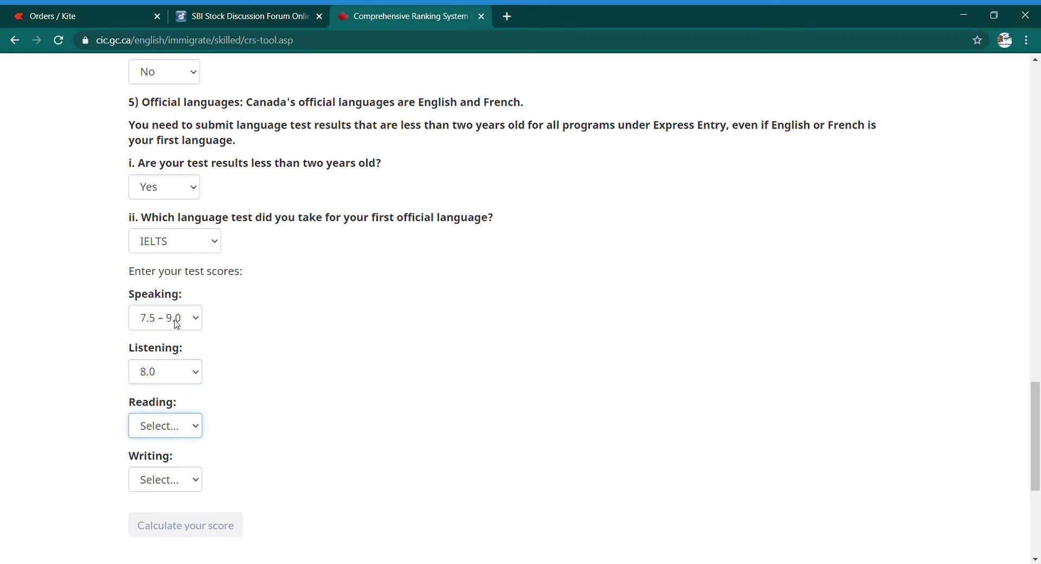
{"action": "key", "text": "Down"}
{"action": "key", "text": "Down"}
{"action": "left_click", "coordinate": [188, 479]}
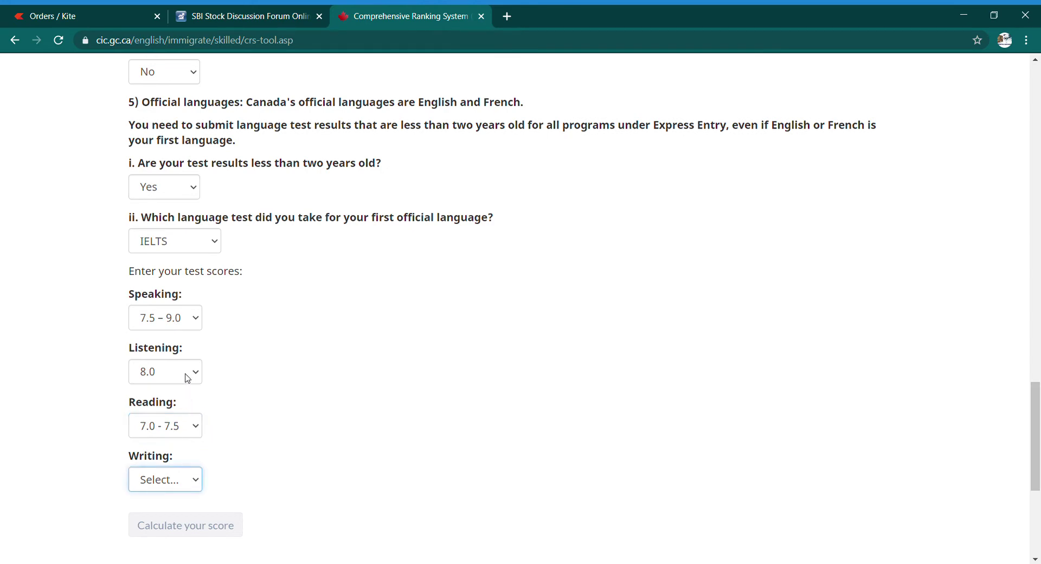
{"action": "left_click", "coordinate": [187, 363]}
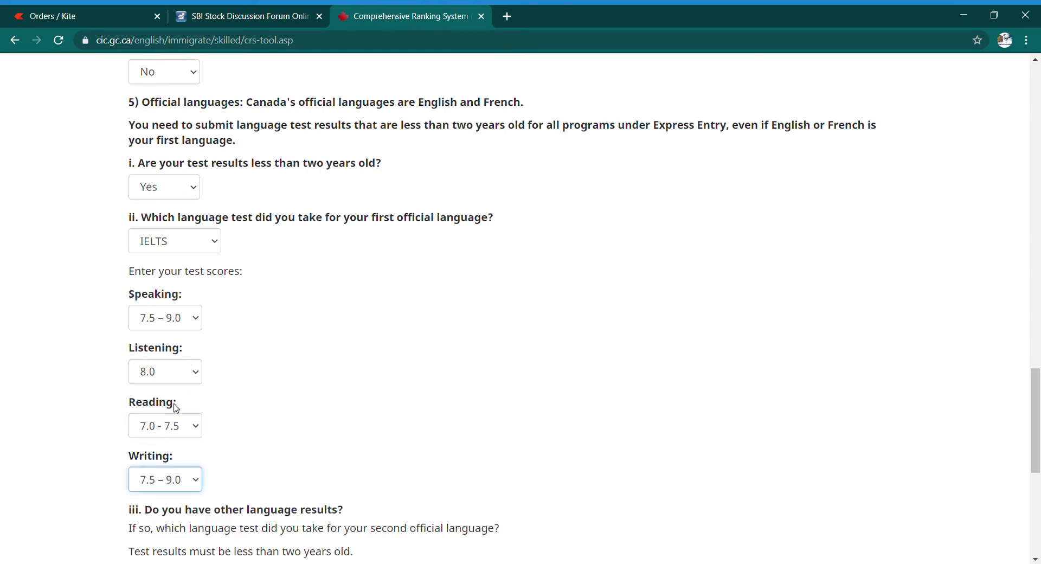
{"action": "key", "text": "Down"}
{"action": "left_click", "coordinate": [264, 421]}
Review the question about other language results and answer it with not applicable.
{"action": "scroll", "coordinate": [272, 451], "scroll_direction": "down", "scroll_amount": 2}
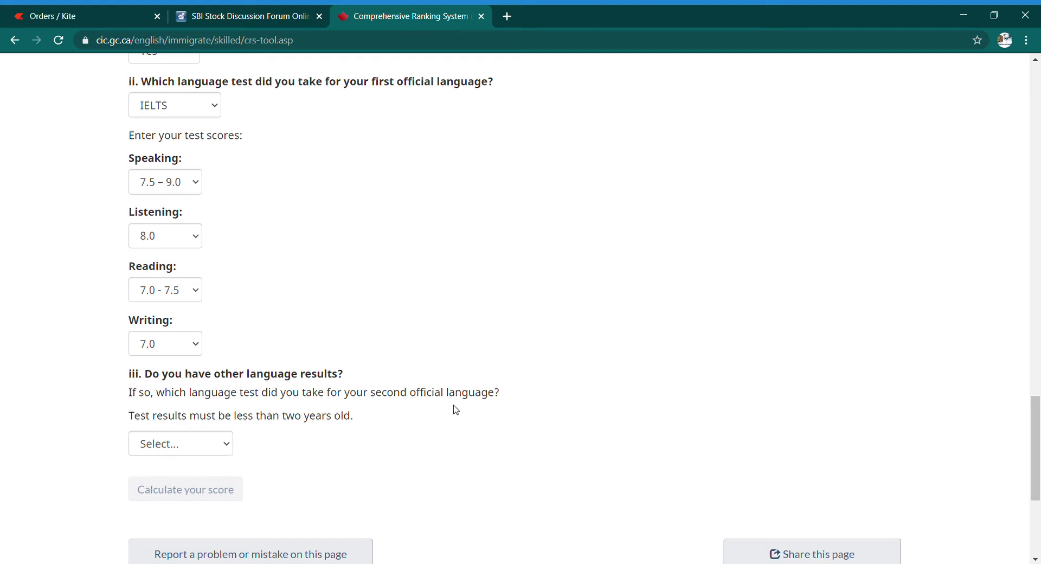
{"action": "left_click_drag", "start_coordinate": [375, 395], "coordinate": [525, 413]}
{"action": "left_click", "coordinate": [525, 414]}
{"action": "left_click", "coordinate": [221, 448]}
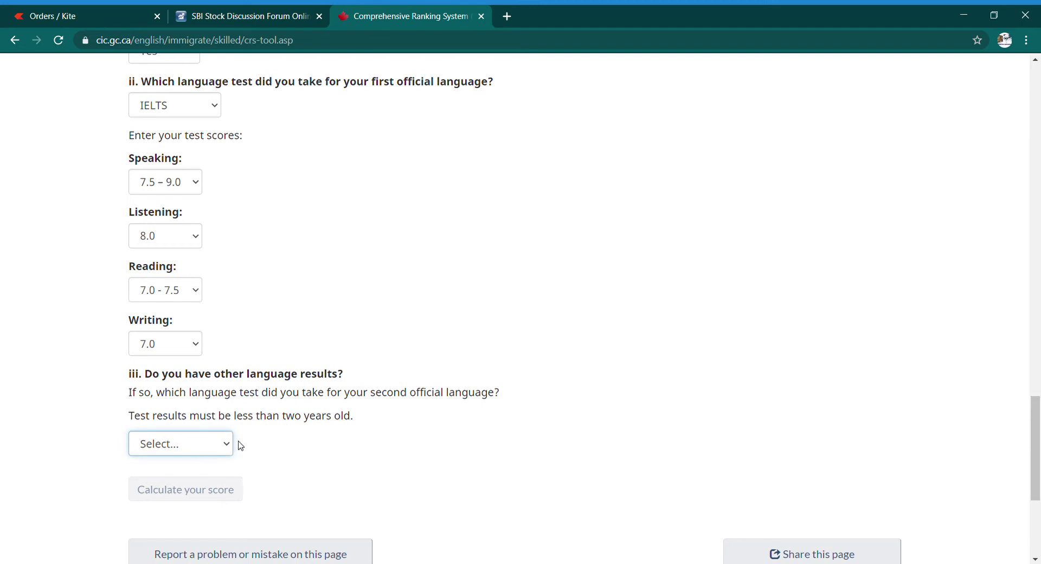
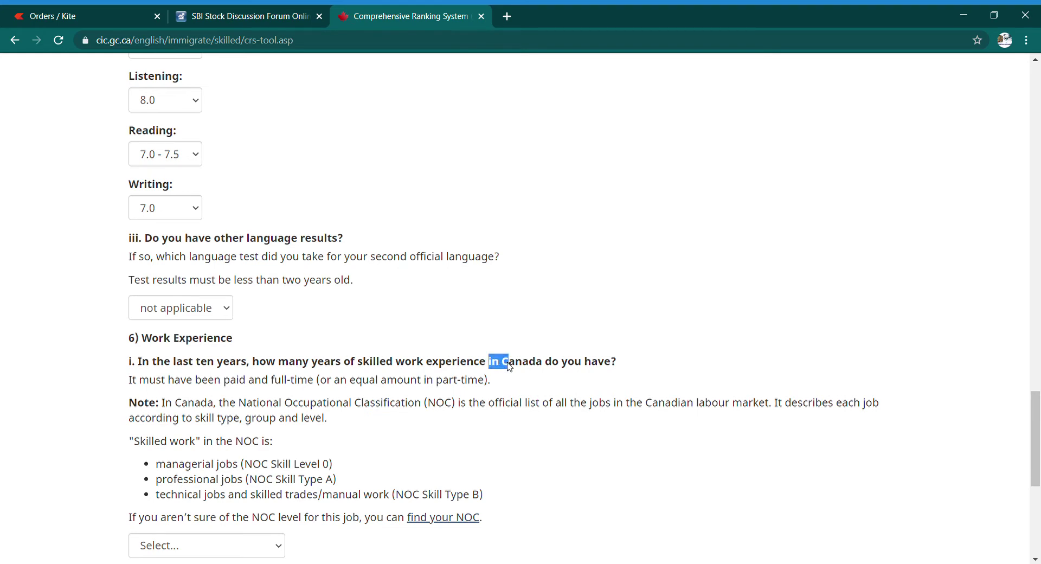
Review the NOC note in question 6 and set the skilled work experience in Canada to None or less than a year.
{"action": "left_click", "coordinate": [569, 403]}
{"action": "scroll", "coordinate": [479, 422], "scroll_direction": "down", "scroll_amount": 3}
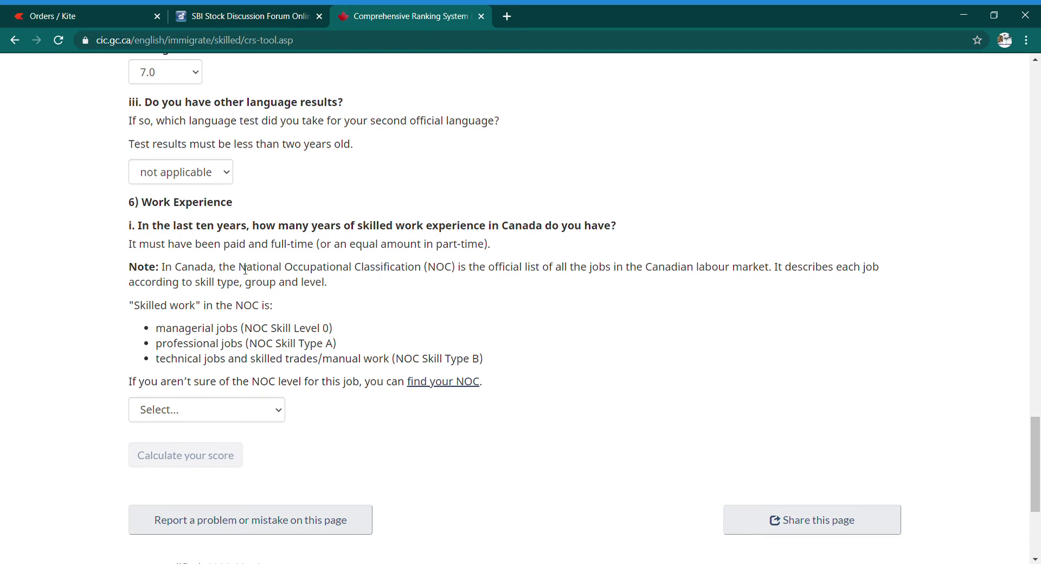
{"action": "left_click_drag", "start_coordinate": [245, 270], "coordinate": [475, 280]}
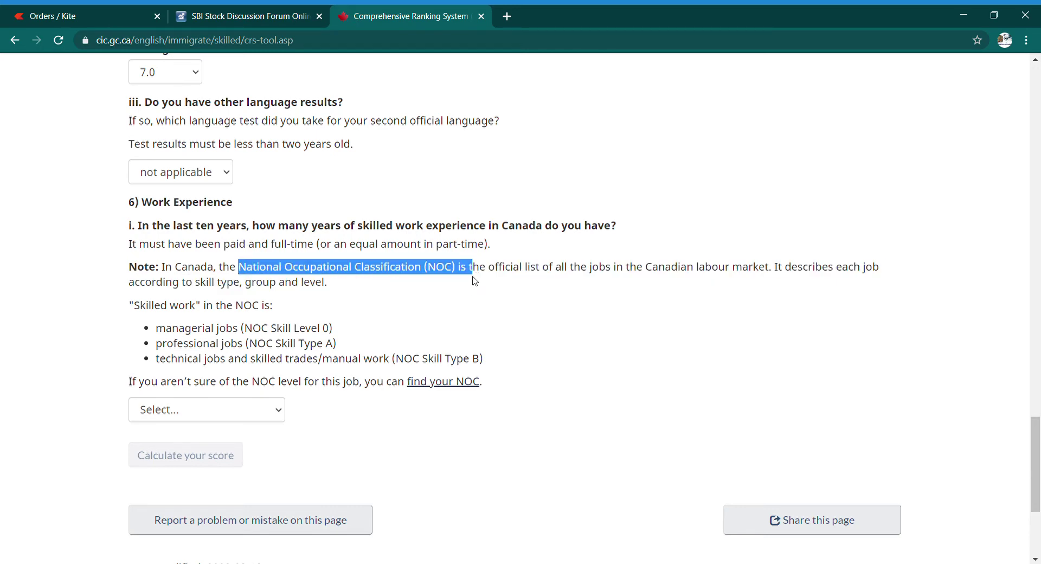
{"action": "left_click", "coordinate": [475, 301]}
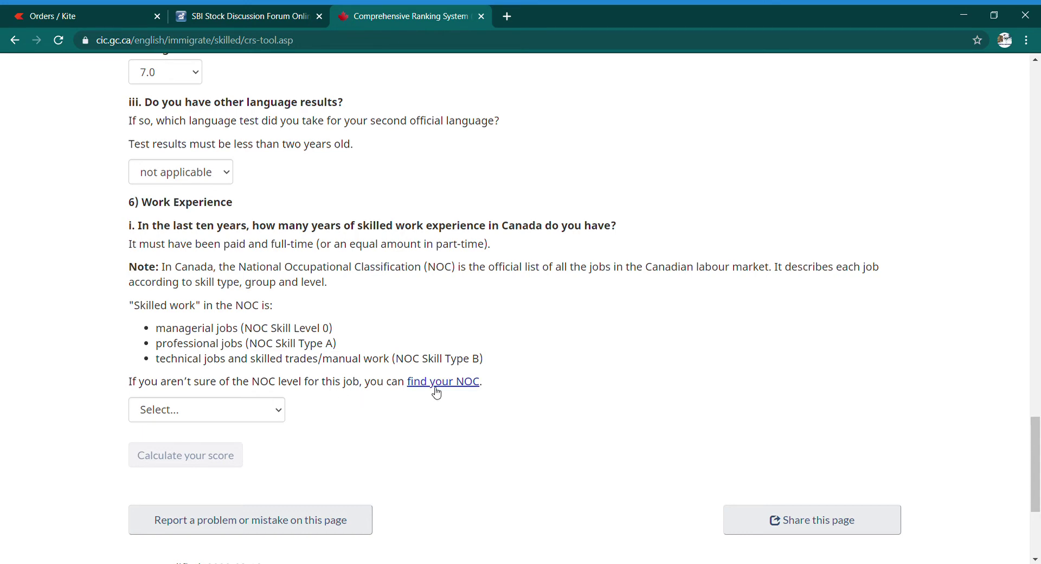
{"action": "scroll", "coordinate": [275, 417], "scroll_direction": "down", "scroll_amount": 2}
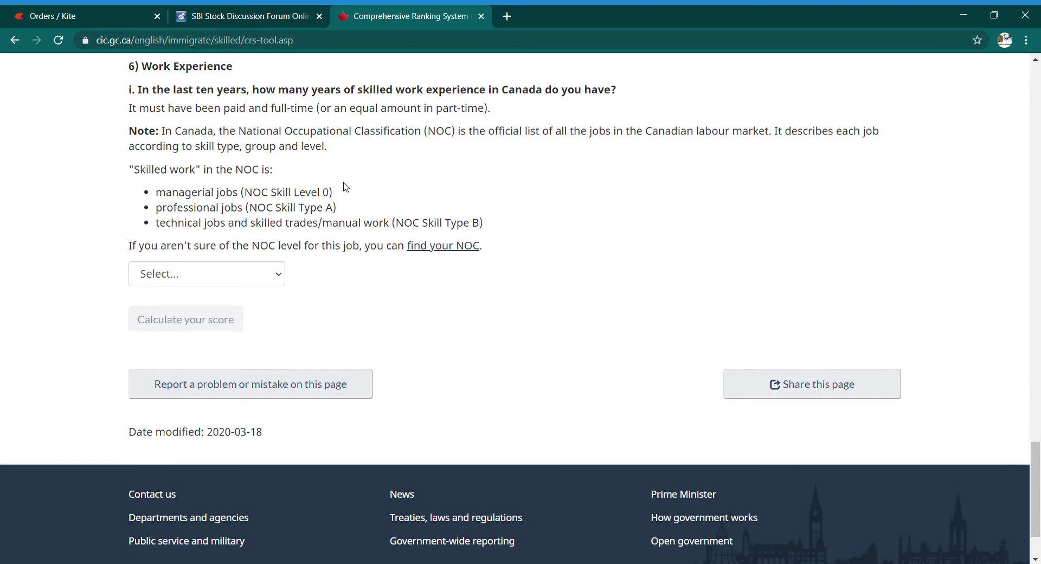
{"action": "left_click", "coordinate": [267, 281]}
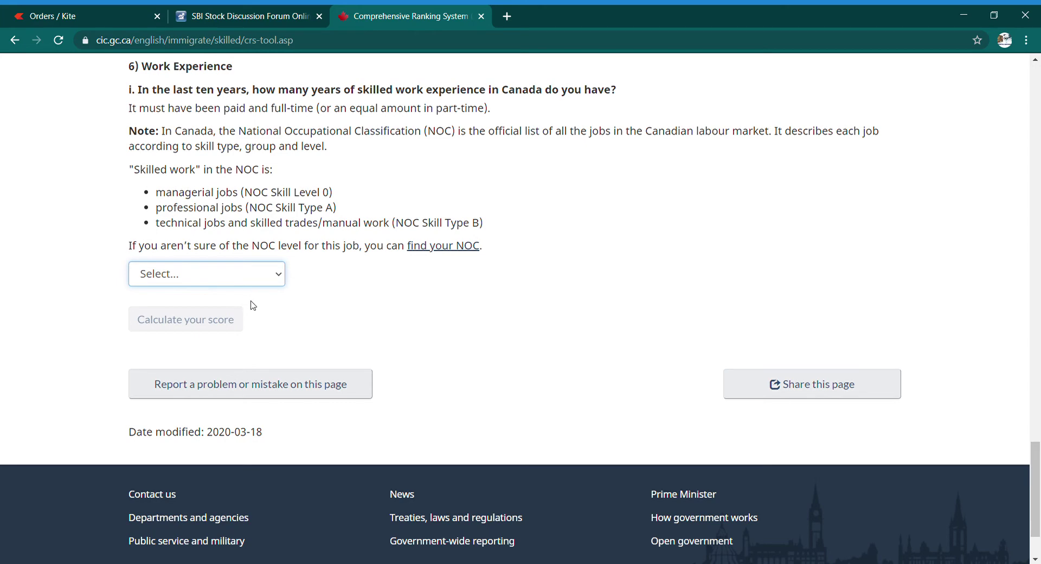
{"action": "key", "text": "Down"}
{"action": "left_click", "coordinate": [406, 386]}
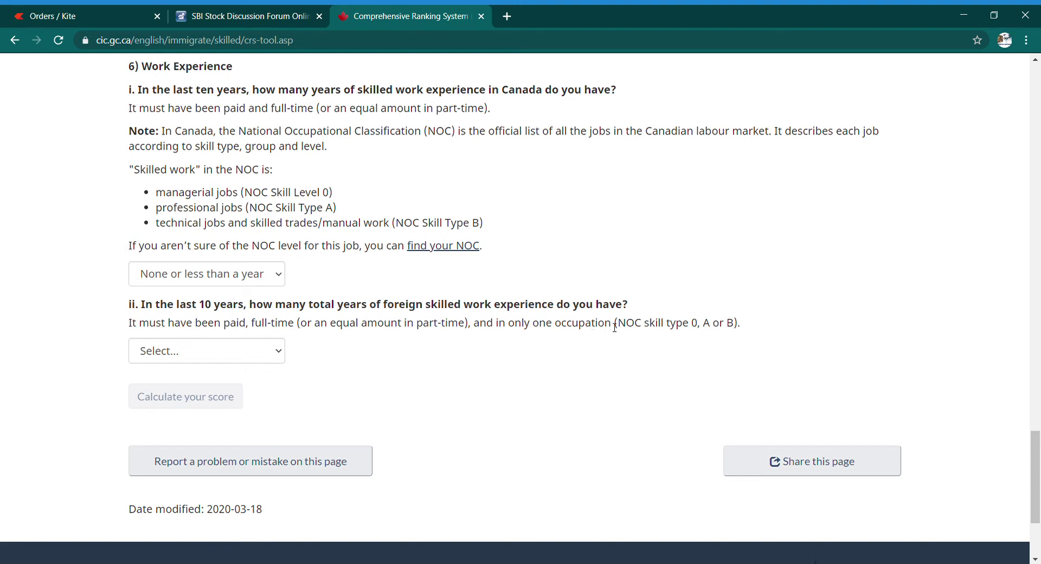
Review the NOC skill type condition and set the total foreign skilled work experience to 3 years or more.
{"action": "left_click_drag", "start_coordinate": [622, 325], "coordinate": [758, 327]}
{"action": "left_click", "coordinate": [706, 354]}
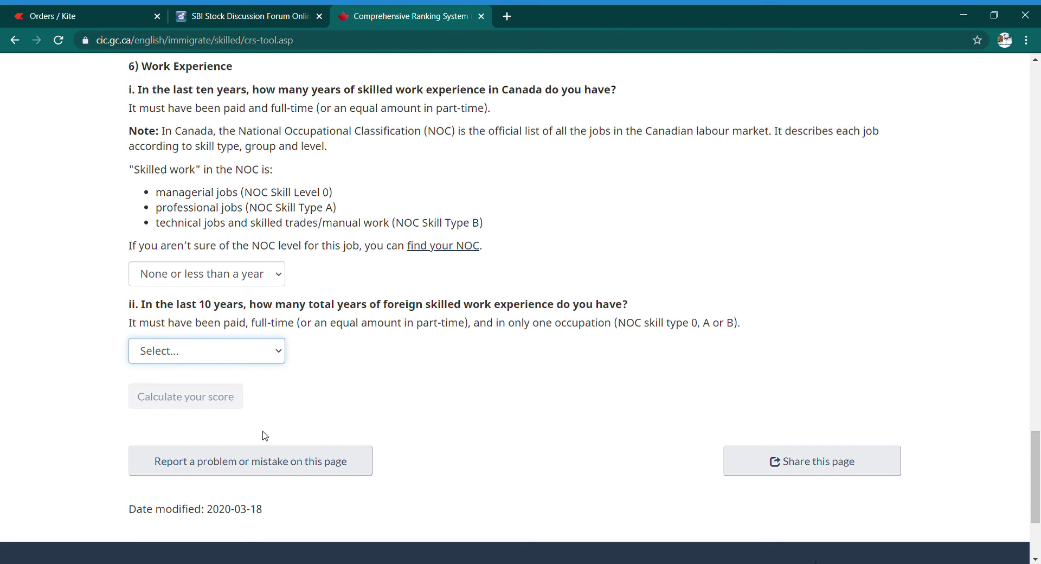
{"action": "key", "text": "3"}
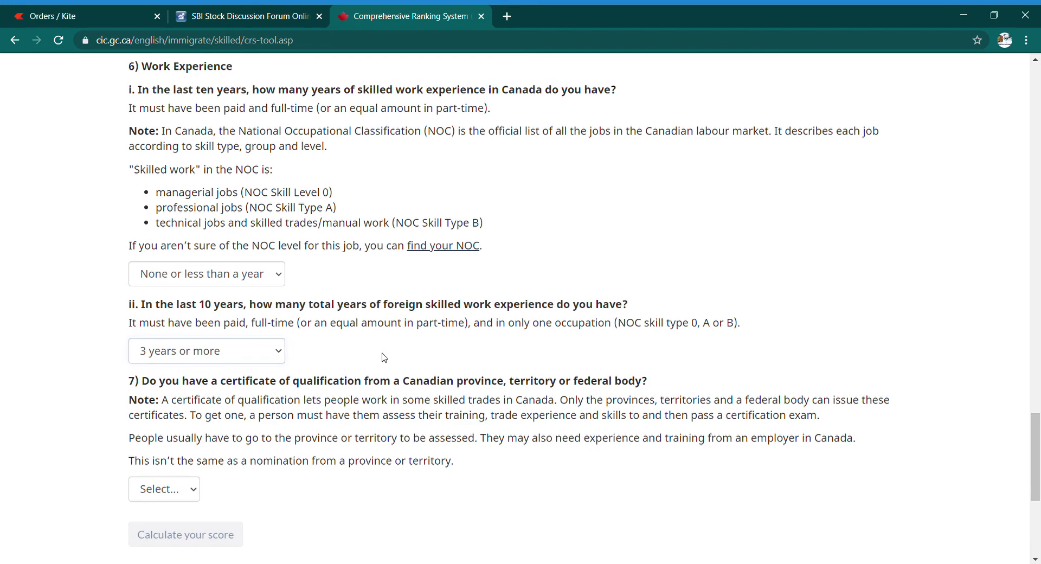
Answer No to having a certificate of qualification from a Canadian province, territory or federal body.
{"action": "scroll", "coordinate": [152, 259], "scroll_direction": "down", "scroll_amount": 3}
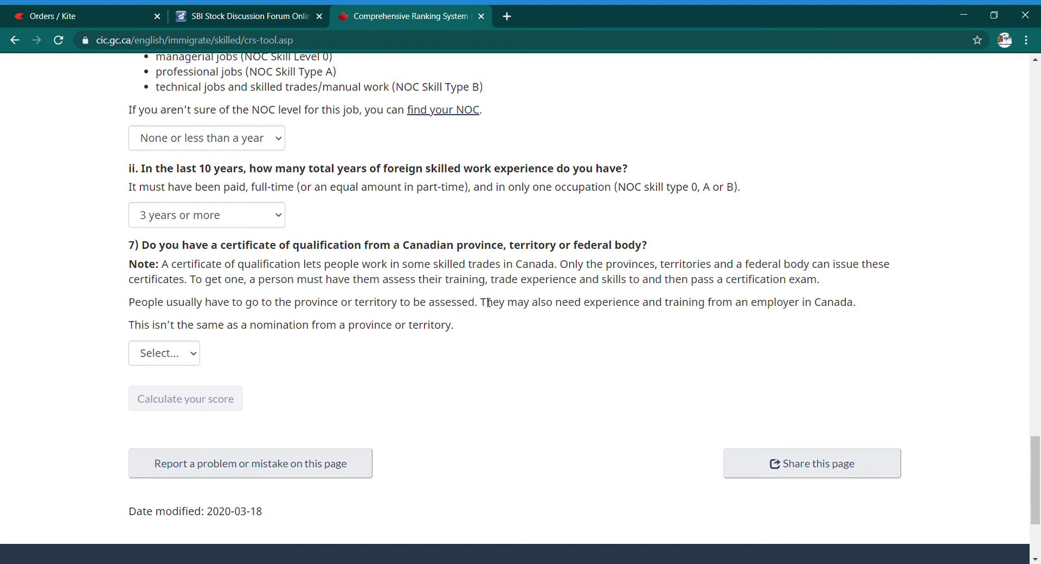
{"action": "left_click", "coordinate": [179, 355]}
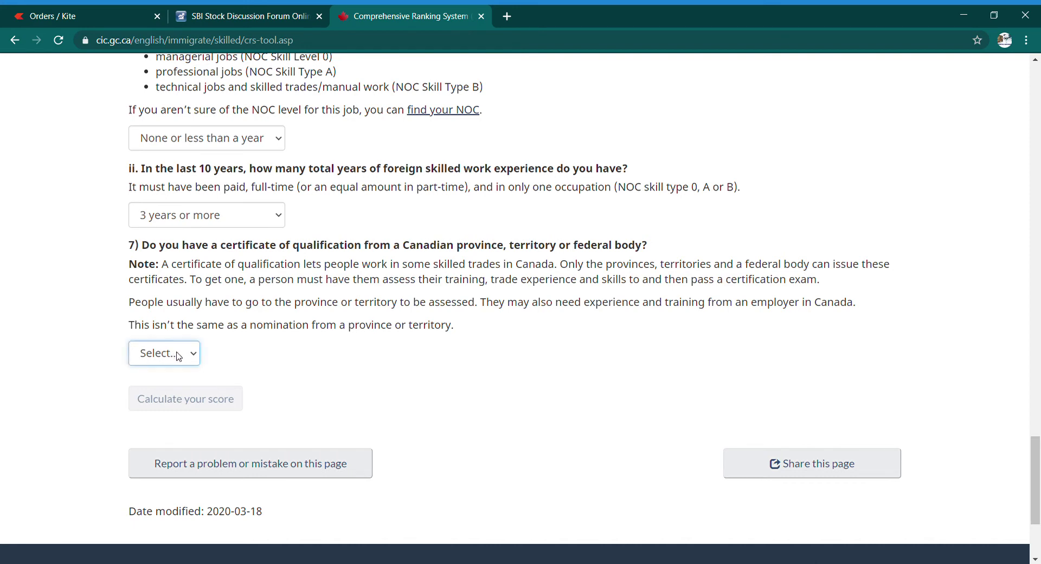
{"action": "left_click", "coordinate": [174, 397]}
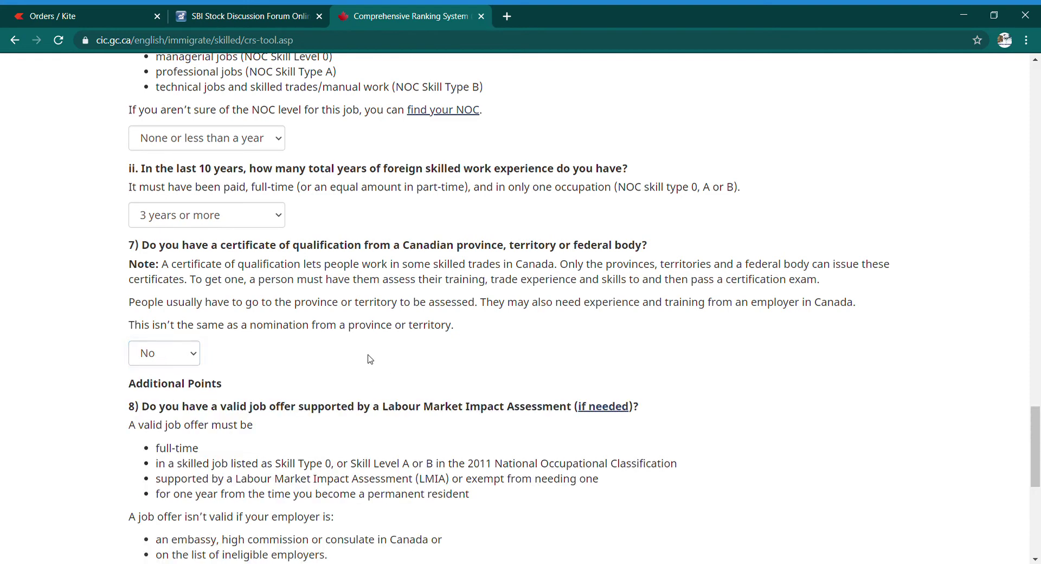
Examine question 7's notes on how a certificate of qualification is obtained and how it differs from a provincial nomination.
{"action": "scroll", "coordinate": [195, 418], "scroll_direction": "down", "scroll_amount": 2}
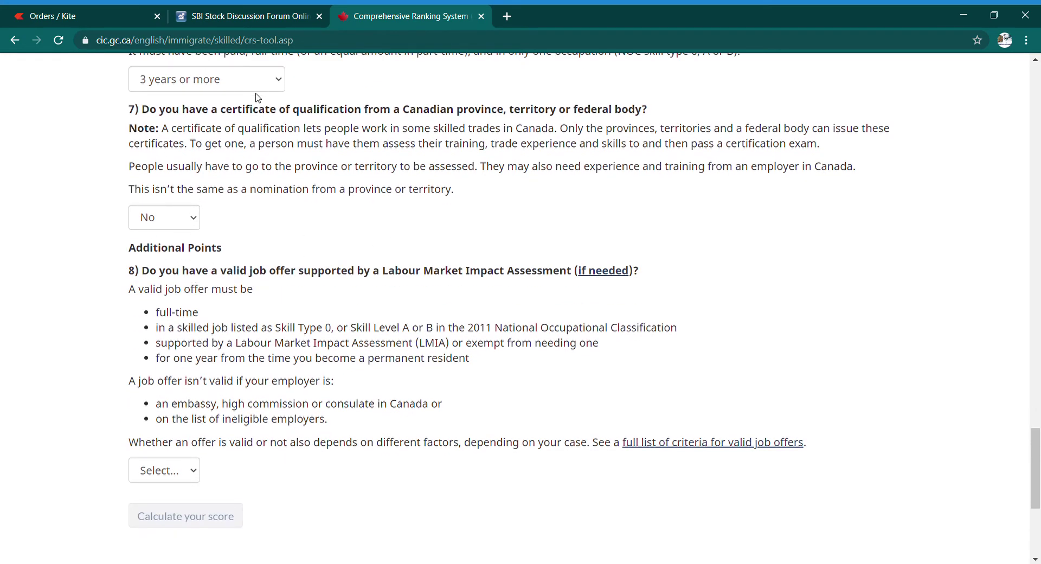
{"action": "left_click_drag", "start_coordinate": [226, 111], "coordinate": [458, 122]}
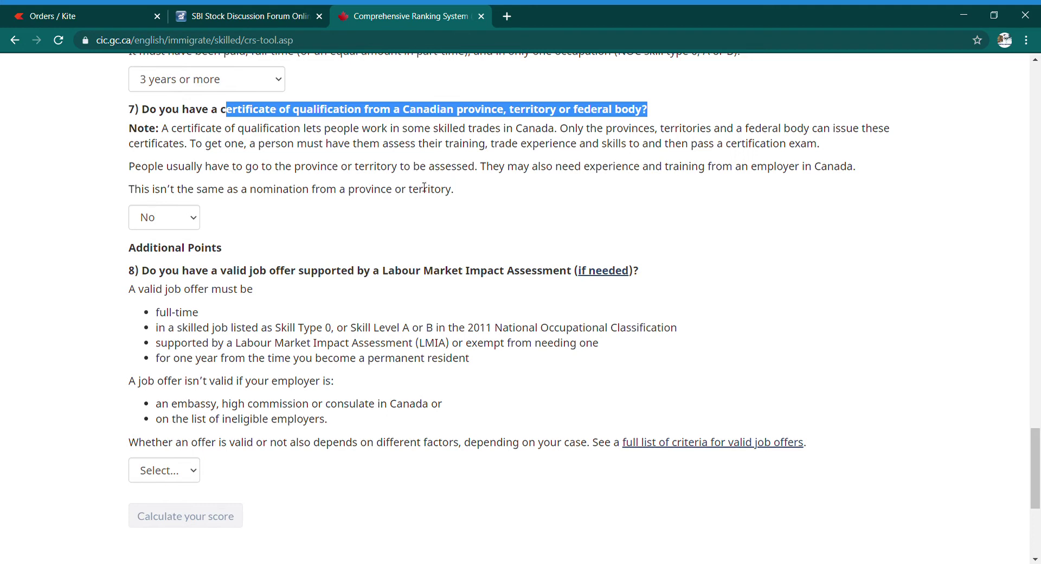
{"action": "left_click", "coordinate": [295, 216]}
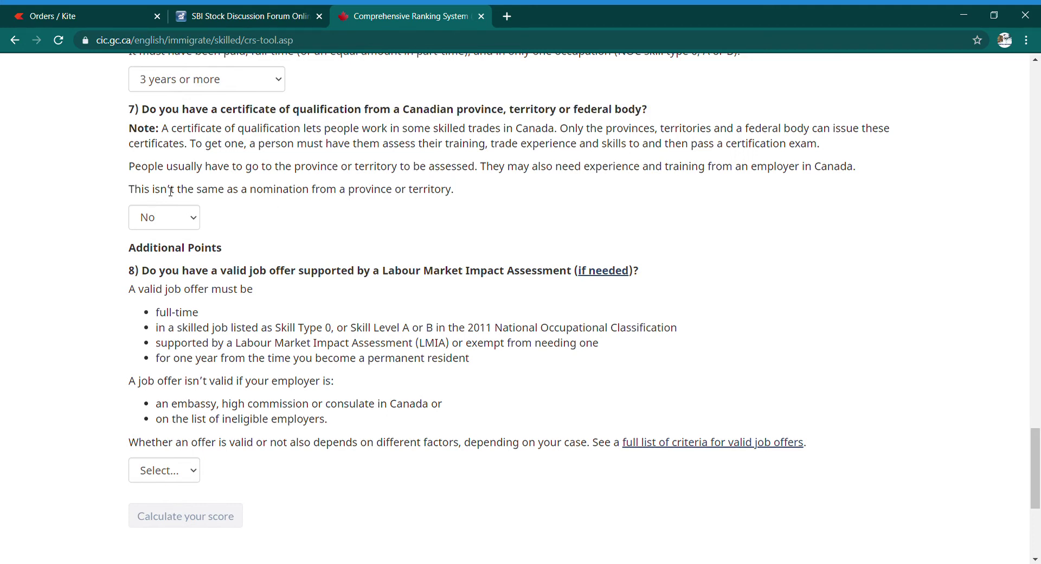
{"action": "left_click_drag", "start_coordinate": [250, 194], "coordinate": [462, 206]}
{"action": "left_click", "coordinate": [498, 216]}
{"action": "left_click_drag", "start_coordinate": [257, 146], "coordinate": [833, 149]}
{"action": "left_click", "coordinate": [790, 223]}
{"action": "left_click_drag", "start_coordinate": [460, 145], "coordinate": [821, 149]}
{"action": "left_click", "coordinate": [716, 276]}
Answer No to having a valid job offer supported by a Labour Market Impact Assessment in question 8.
{"action": "scroll", "coordinate": [319, 369], "scroll_direction": "down", "scroll_amount": 1}
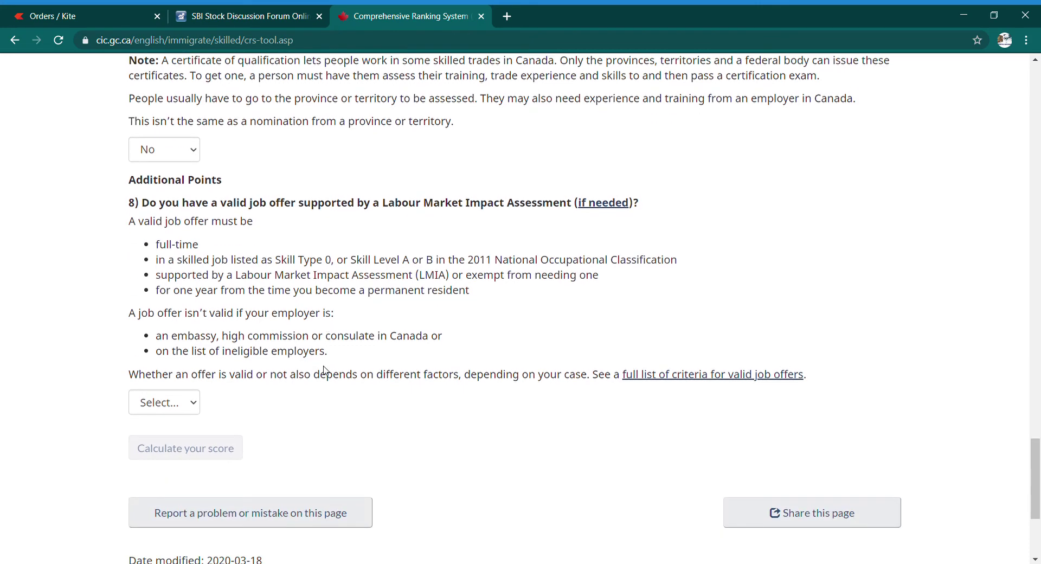
{"action": "left_click", "coordinate": [177, 408]}
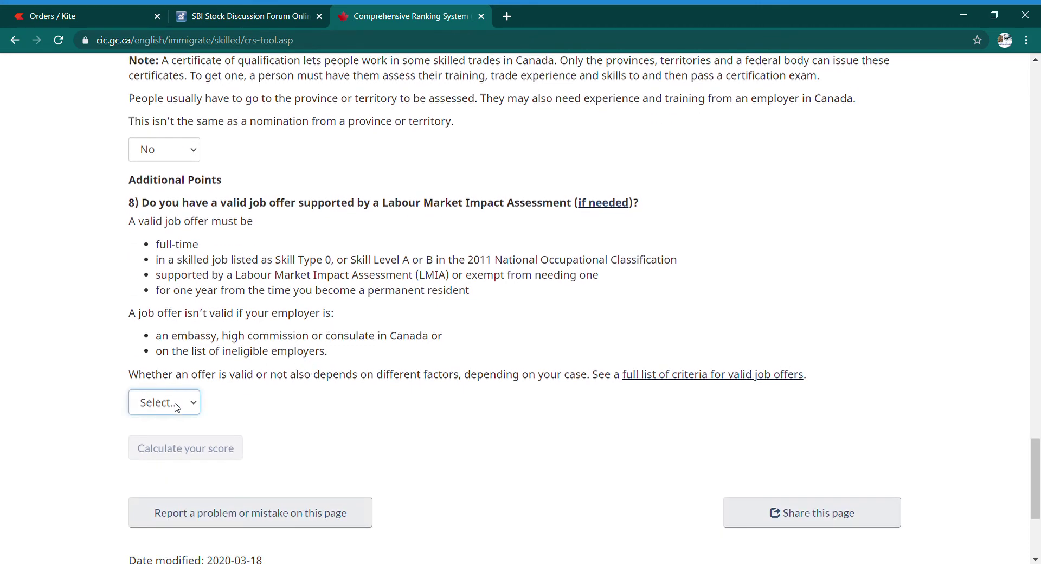
{"action": "left_click", "coordinate": [187, 439]}
{"action": "left_click", "coordinate": [241, 408]}
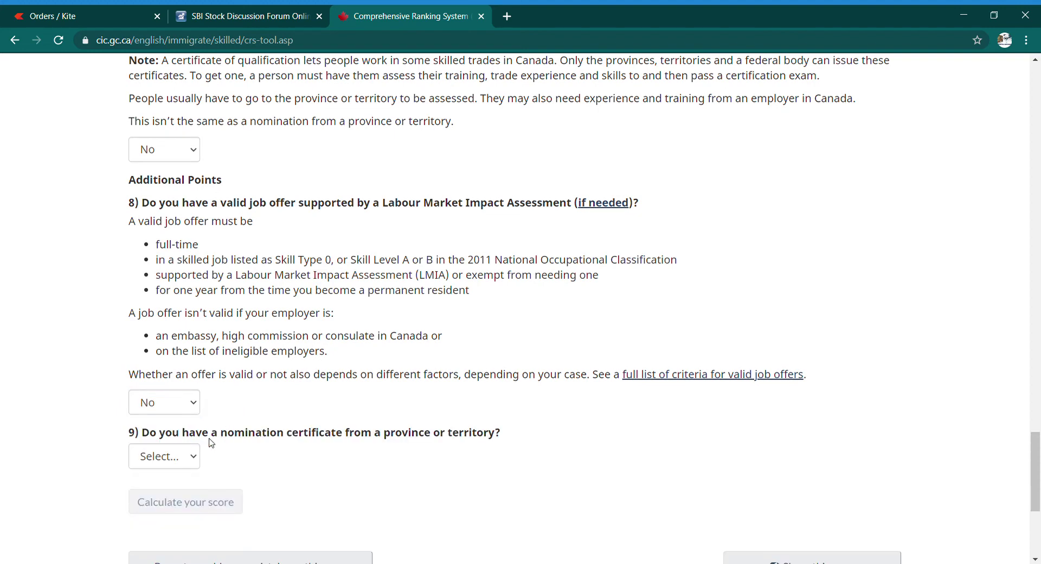
Review question 9 and answer No to having a nomination certificate from a province or territory.
{"action": "scroll", "coordinate": [190, 423], "scroll_direction": "down", "scroll_amount": 3}
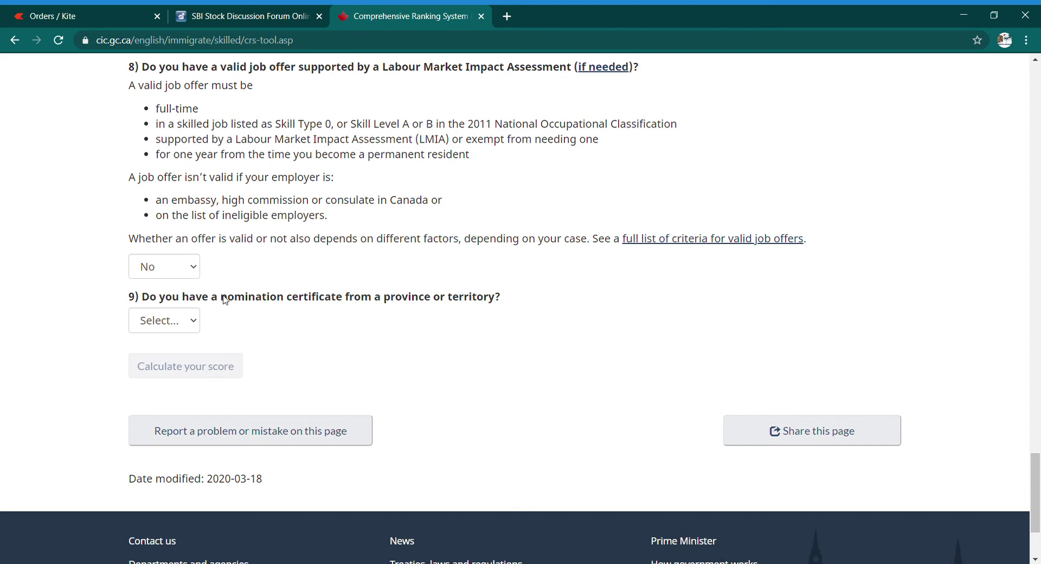
{"action": "left_click_drag", "start_coordinate": [225, 299], "coordinate": [298, 311]}
{"action": "left_click", "coordinate": [308, 330]}
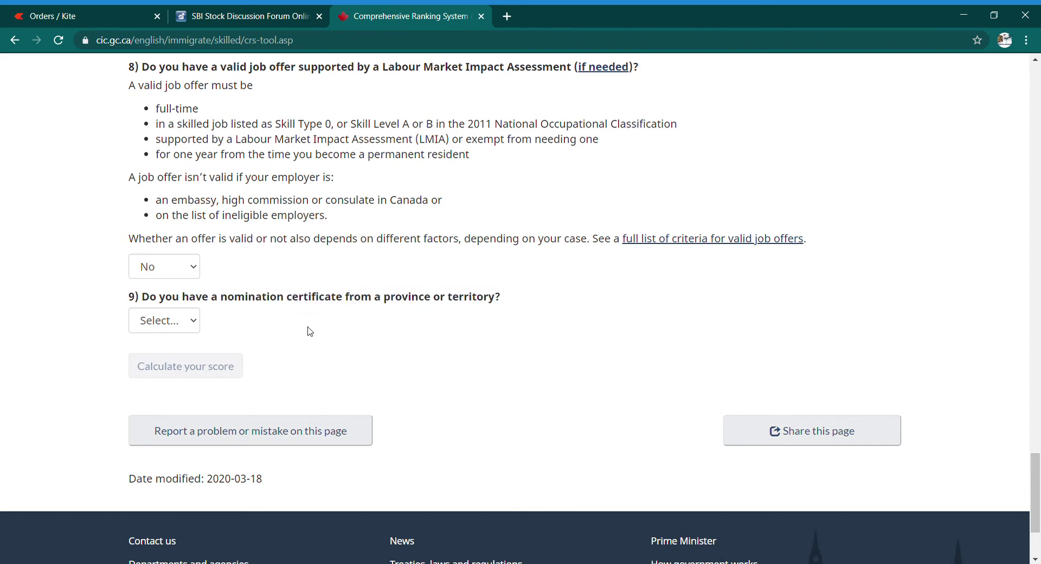
{"action": "left_click", "coordinate": [190, 328]}
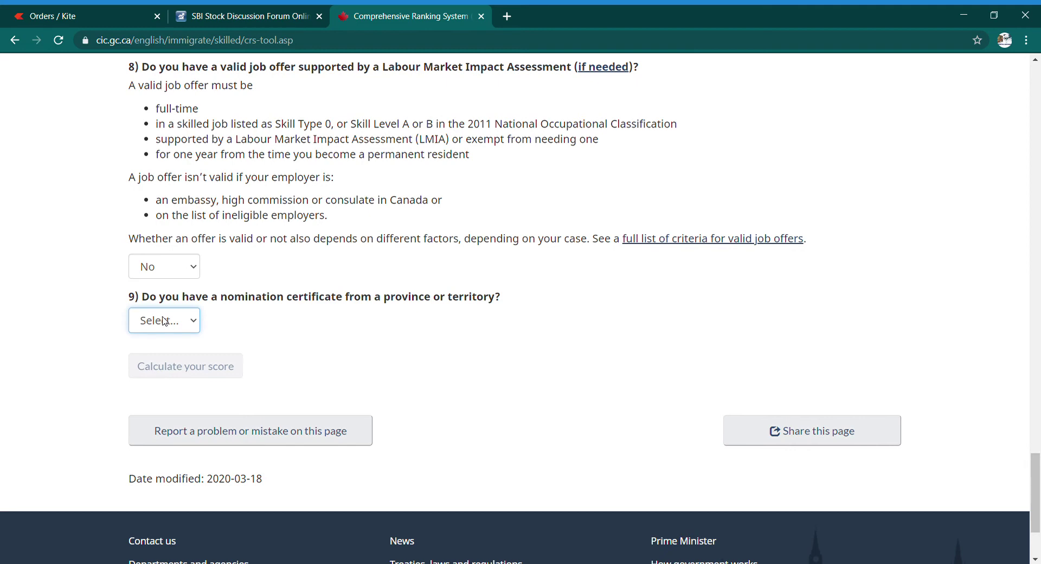
{"action": "key", "text": "n"}
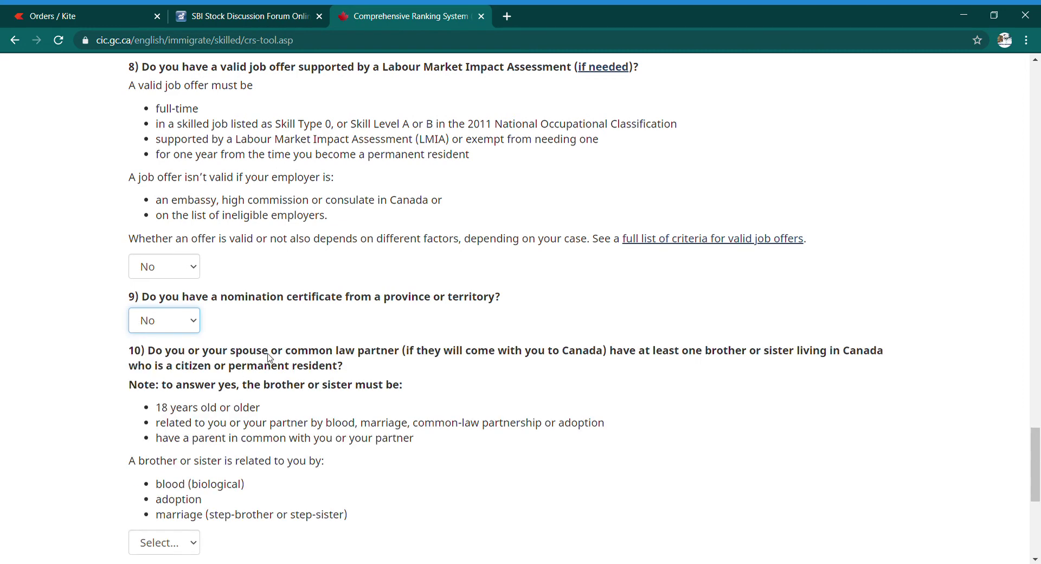
{"action": "left_click", "coordinate": [252, 321]}
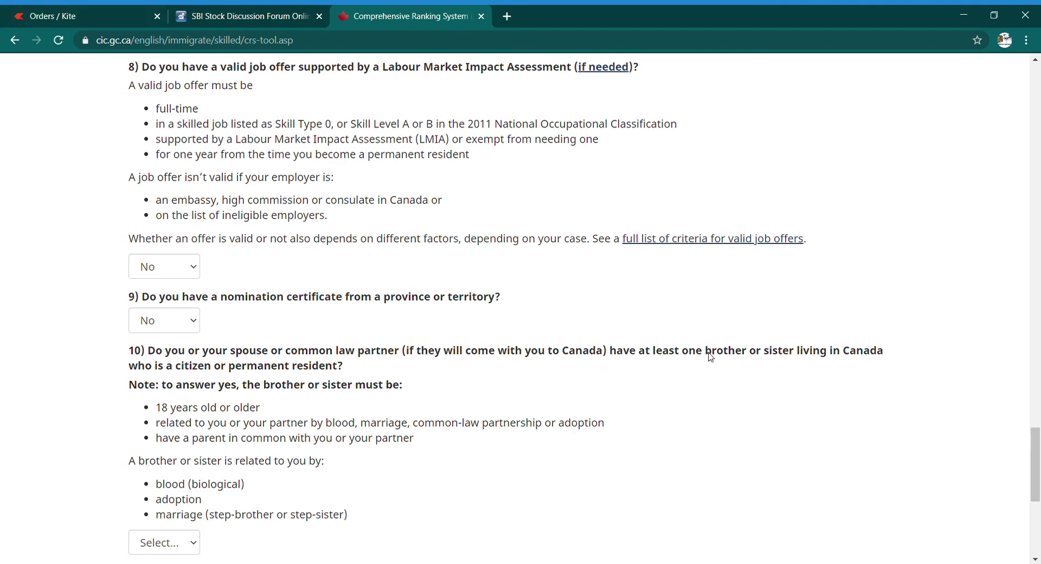
Review question 10's sibling conditions and answer No to having a brother or sister living in Canada as a citizen or permanent resident.
{"action": "left_click_drag", "start_coordinate": [684, 352], "coordinate": [953, 370]}
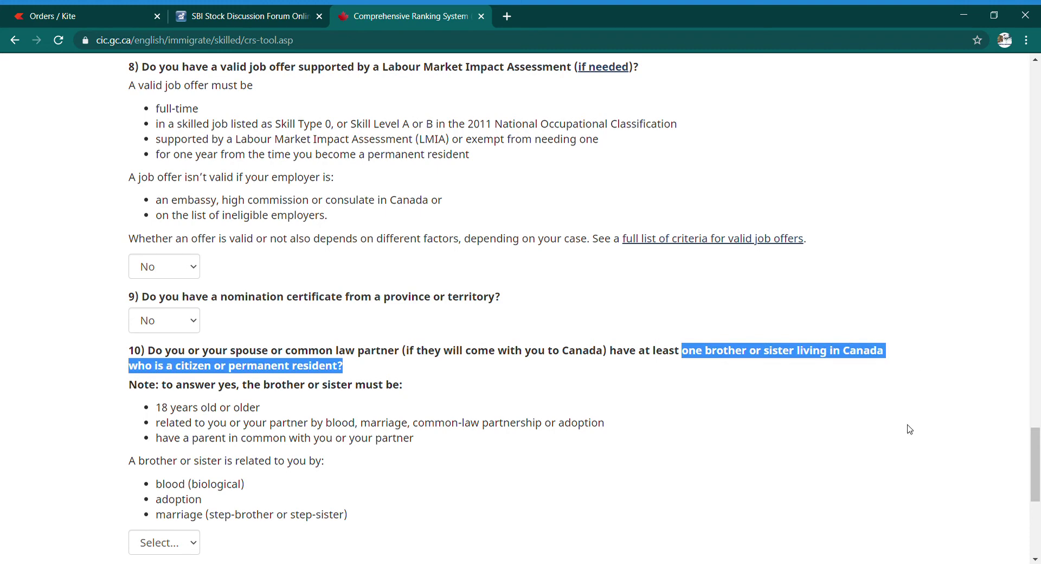
{"action": "left_click", "coordinate": [910, 429]}
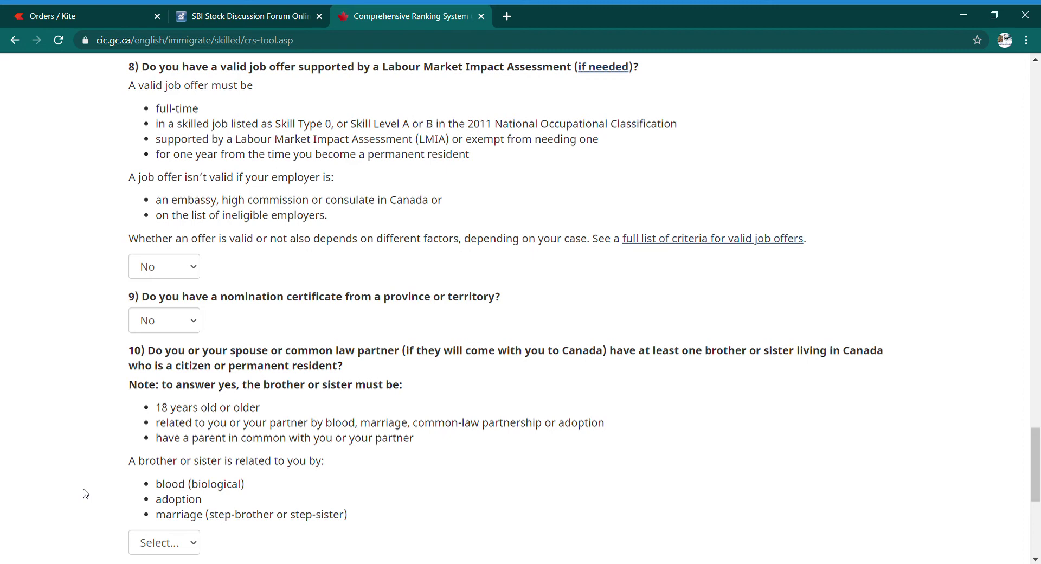
{"action": "scroll", "coordinate": [115, 443], "scroll_direction": "down", "scroll_amount": 1}
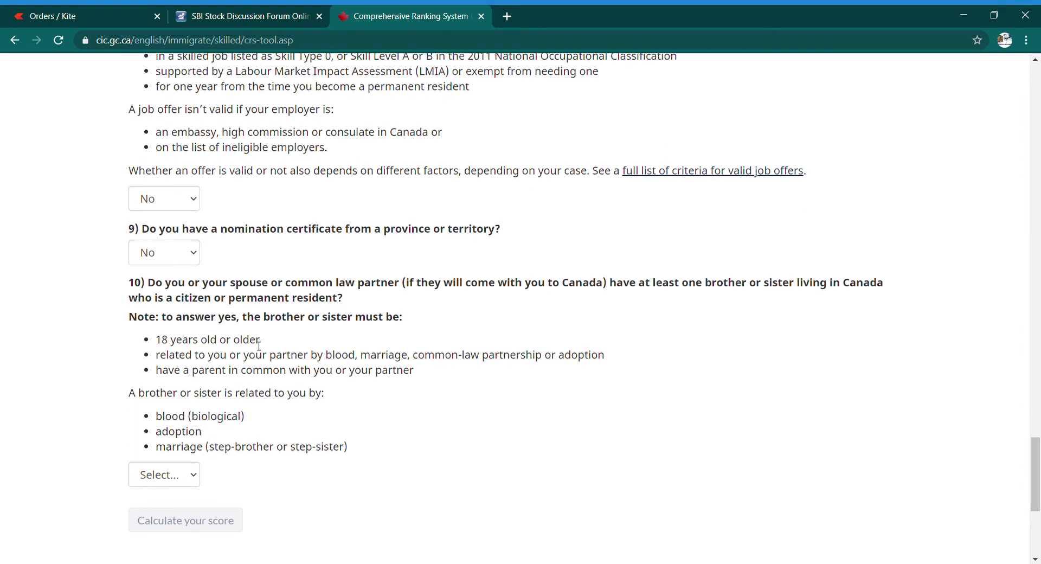
{"action": "left_click_drag", "start_coordinate": [161, 340], "coordinate": [487, 369]}
{"action": "left_click", "coordinate": [475, 386]}
{"action": "left_click_drag", "start_coordinate": [166, 374], "coordinate": [295, 370]}
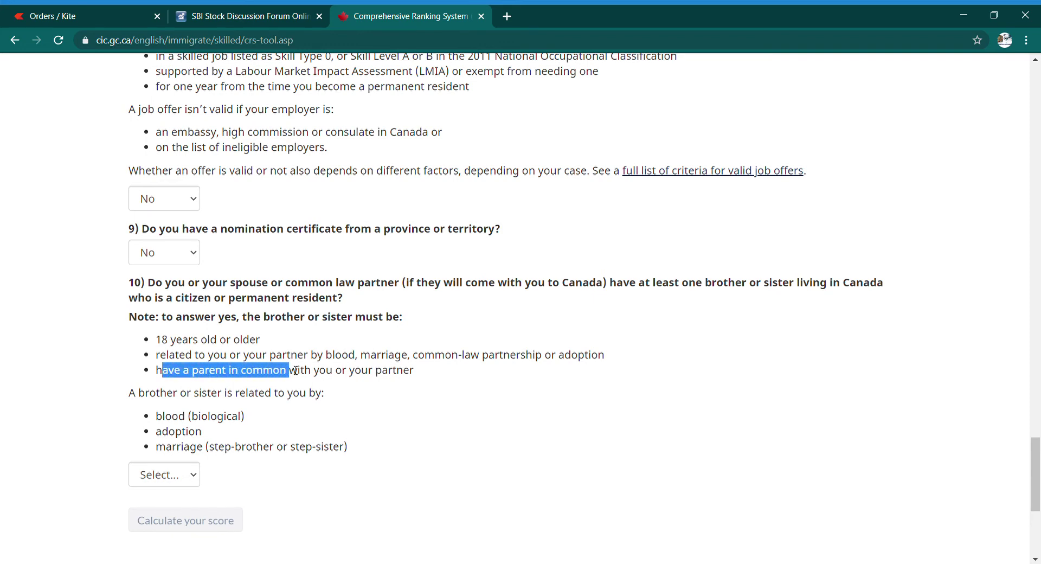
{"action": "left_click", "coordinate": [358, 404]}
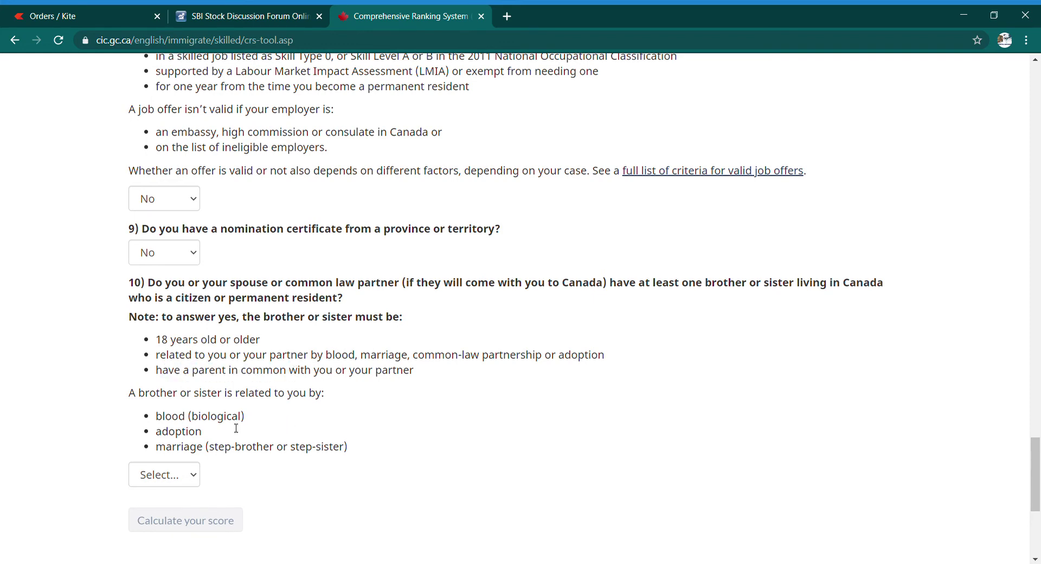
{"action": "scroll", "coordinate": [237, 428], "scroll_direction": "down", "scroll_amount": 1}
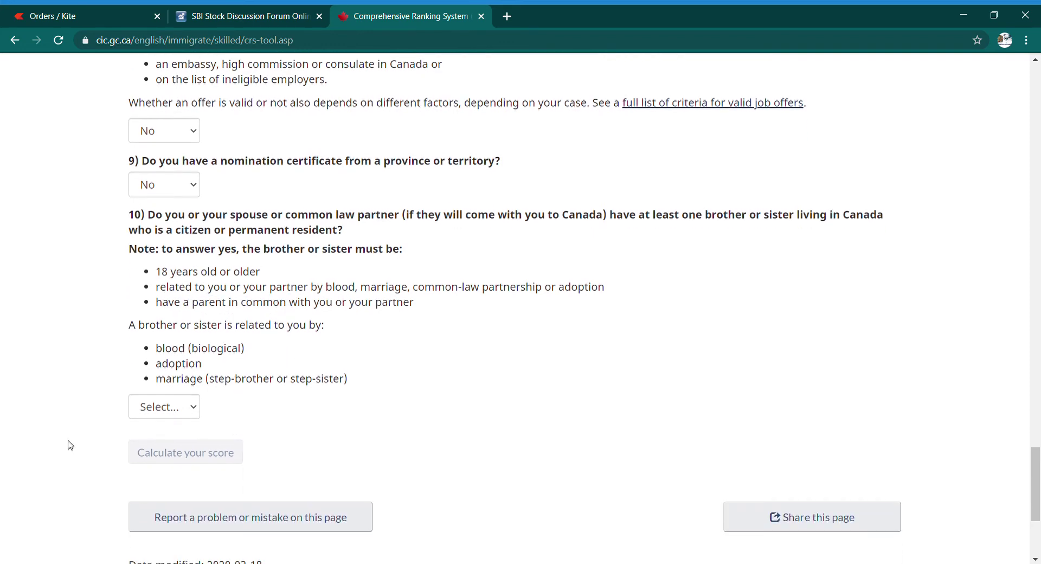
{"action": "left_click", "coordinate": [191, 410]}
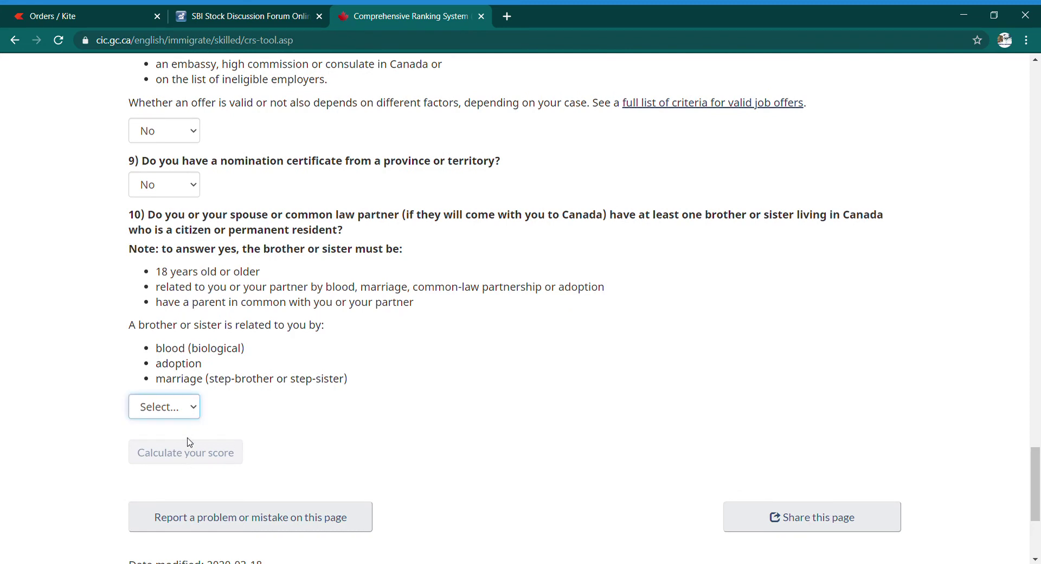
{"action": "left_click", "coordinate": [188, 439]}
Set the spouse's highest level of education in question 11 to Master's degree, or professional degree needed to practice in a licensed profession.
{"action": "scroll", "coordinate": [291, 431], "scroll_direction": "down", "scroll_amount": 2}
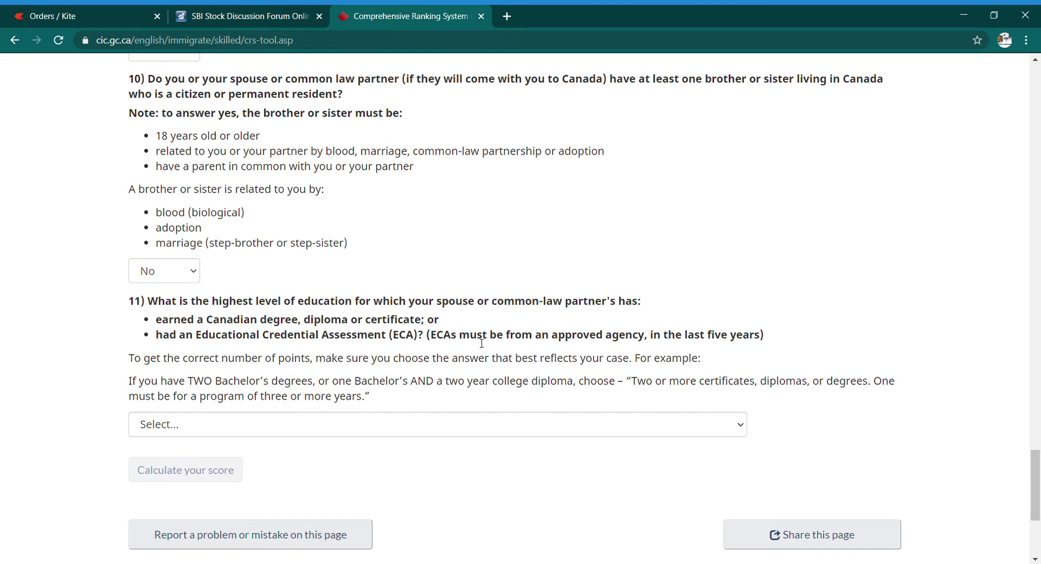
{"action": "left_click", "coordinate": [246, 428]}
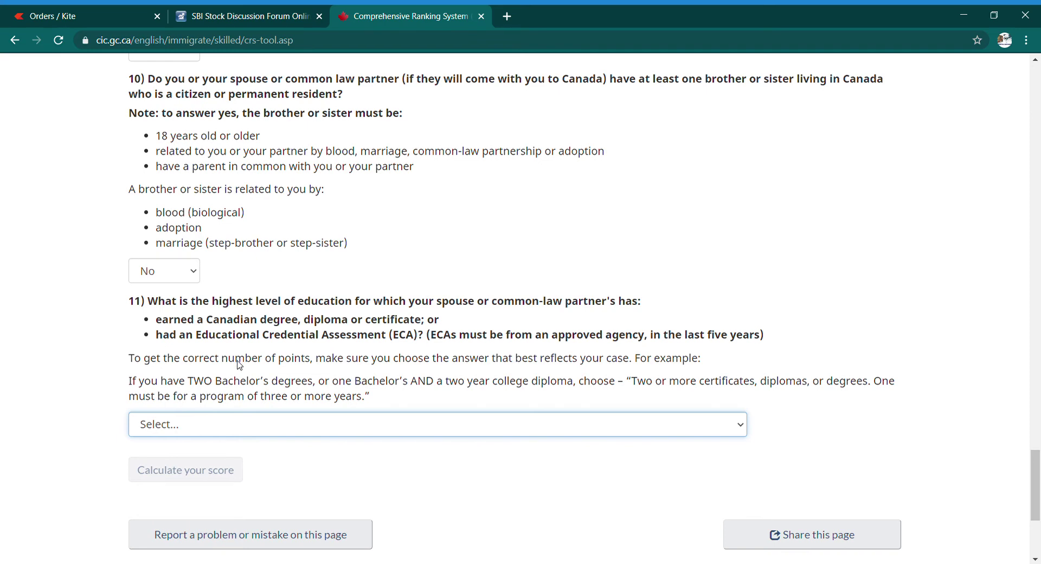
{"action": "key", "text": "m"}
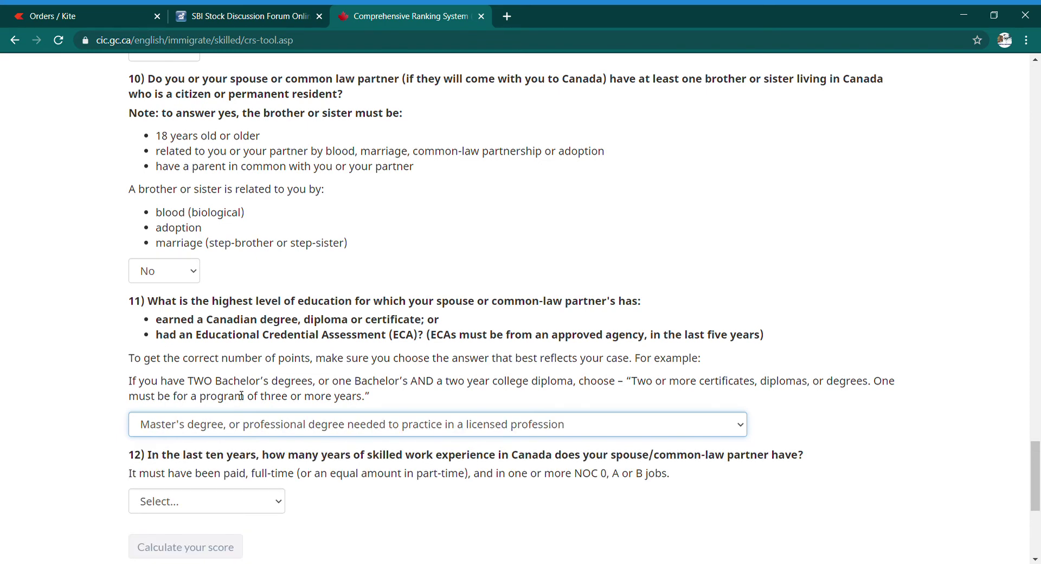
{"action": "left_click", "coordinate": [336, 503]}
Set the spouse's skilled work experience in Canada in question 12 to None or less than a year.
{"action": "scroll", "coordinate": [339, 504], "scroll_direction": "down", "scroll_amount": 3}
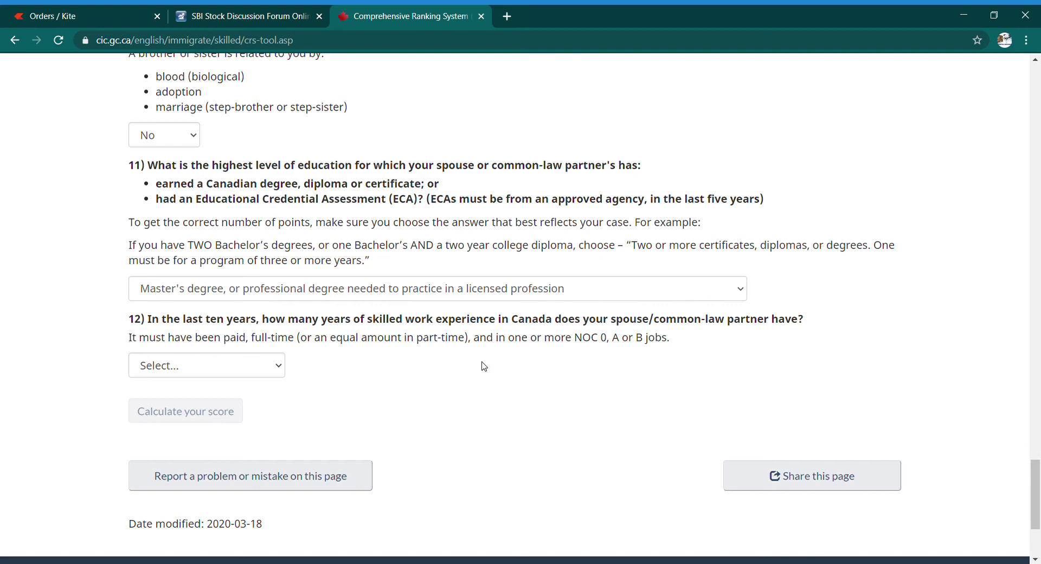
{"action": "left_click", "coordinate": [278, 369]}
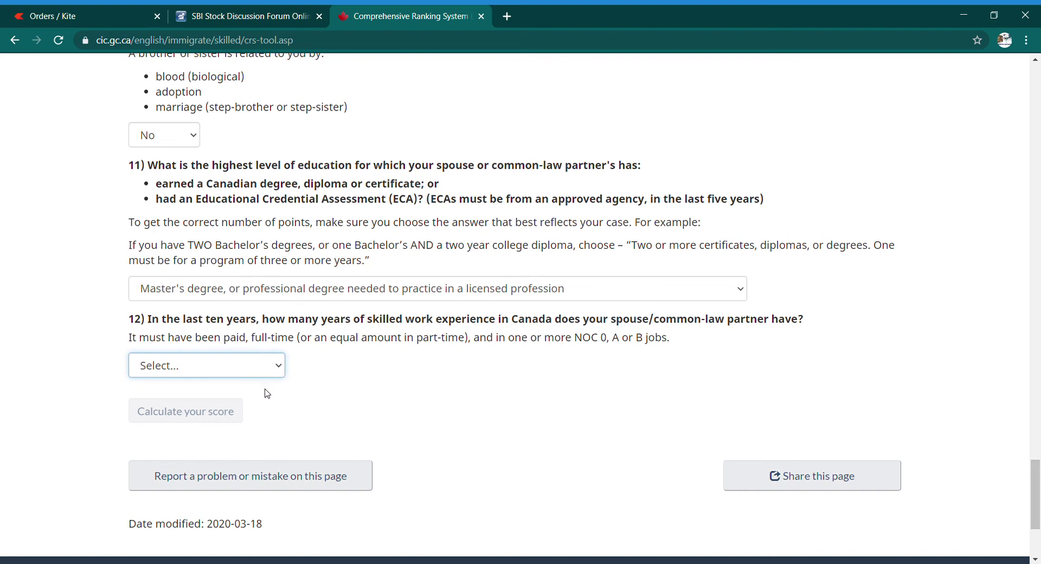
{"action": "left_click", "coordinate": [263, 405]}
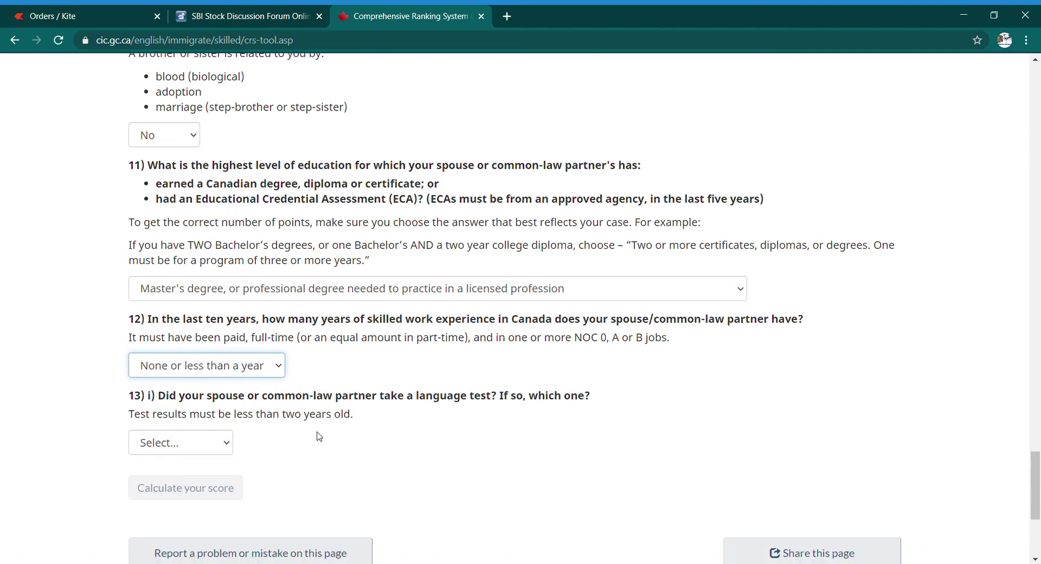
{"action": "left_click", "coordinate": [296, 464]}
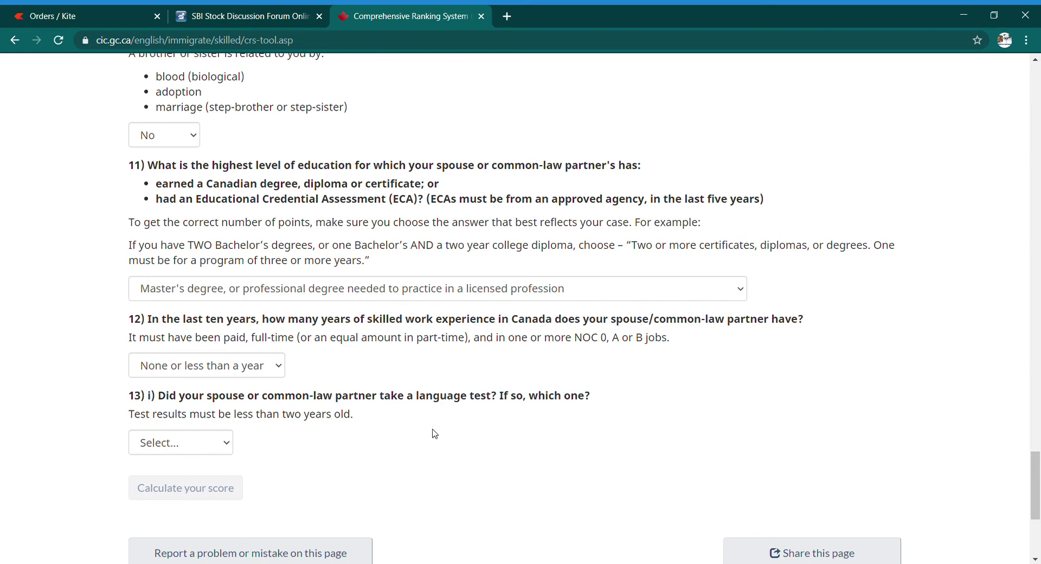
Choose IELTS as the spouse's language test with scores of Speaking 7.0, Listening 8.0, Reading 7.0 - 7.5 and Writing 7.0.
{"action": "left_click", "coordinate": [227, 444]}
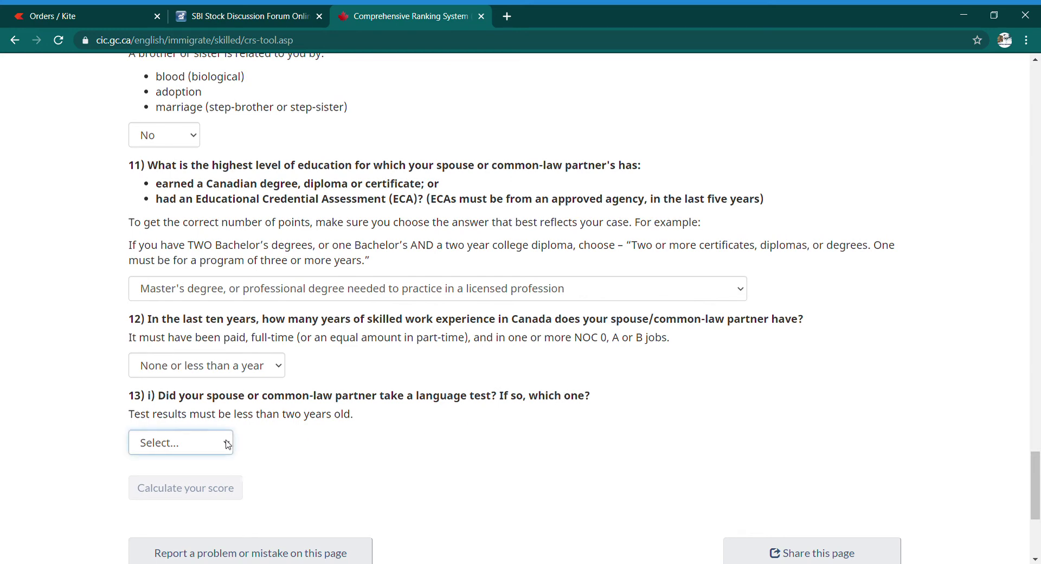
{"action": "left_click", "coordinate": [205, 491]}
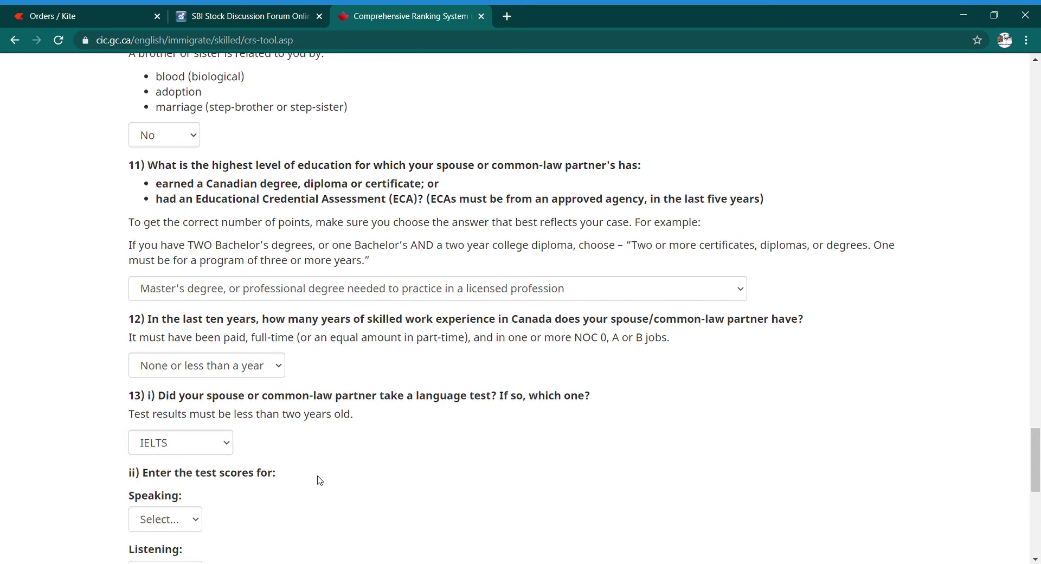
{"action": "scroll", "coordinate": [316, 476], "scroll_direction": "down", "scroll_amount": 3}
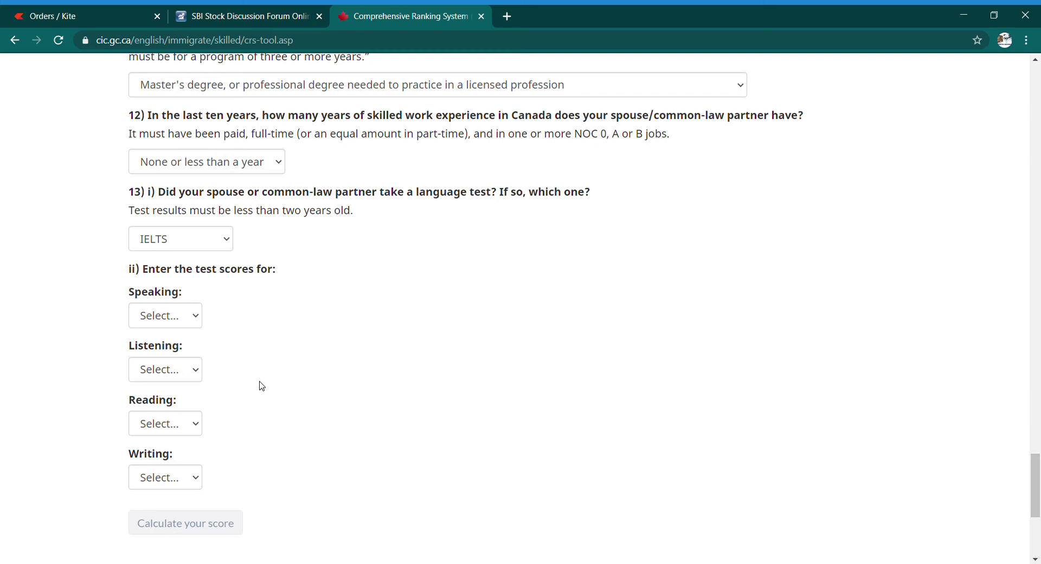
{"action": "left_click", "coordinate": [194, 320]}
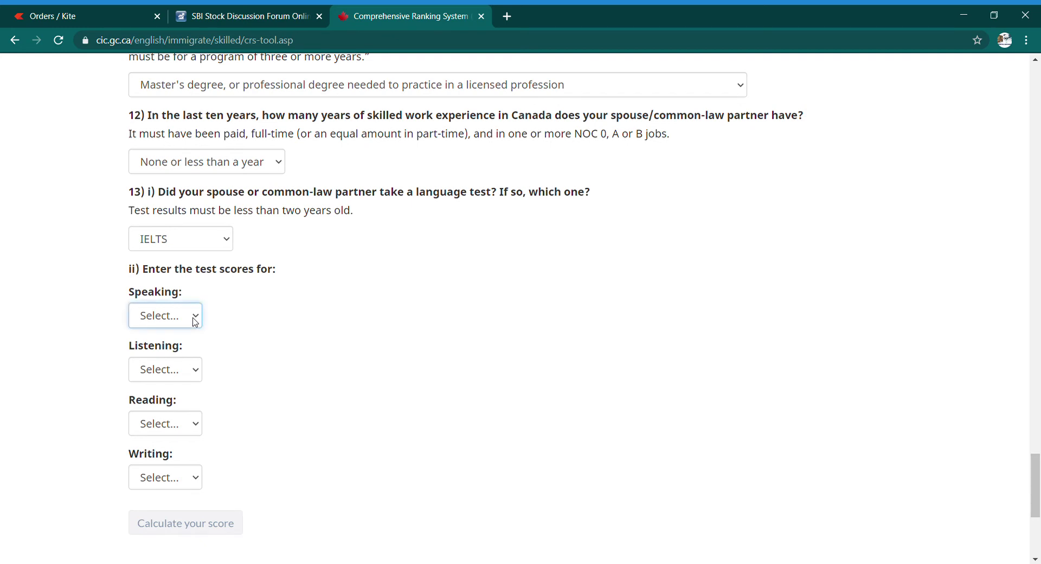
{"action": "left_click", "coordinate": [191, 371]}
{"action": "left_click", "coordinate": [191, 378]}
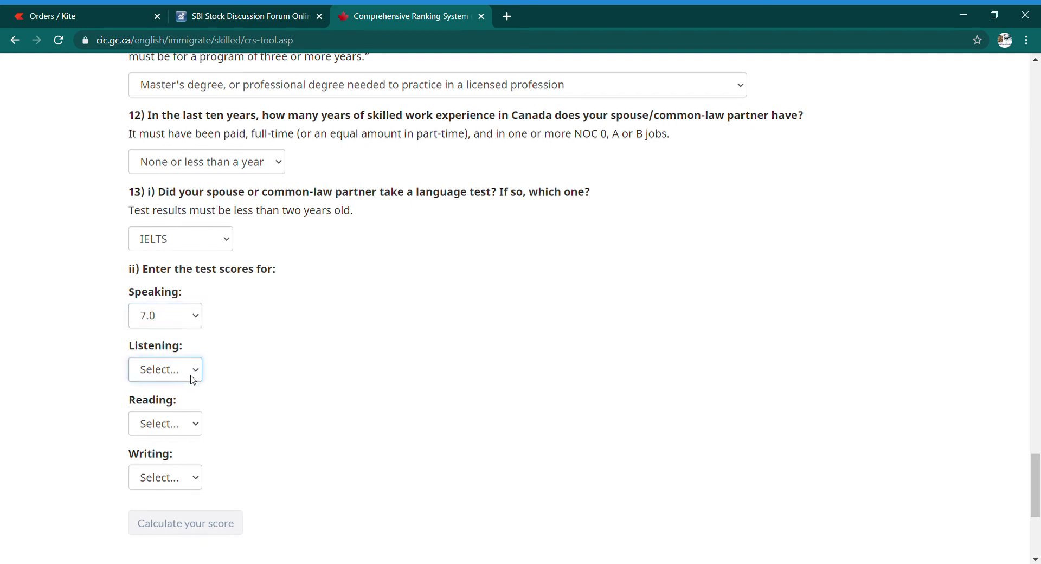
{"action": "left_click", "coordinate": [183, 426]}
{"action": "left_click", "coordinate": [185, 434]}
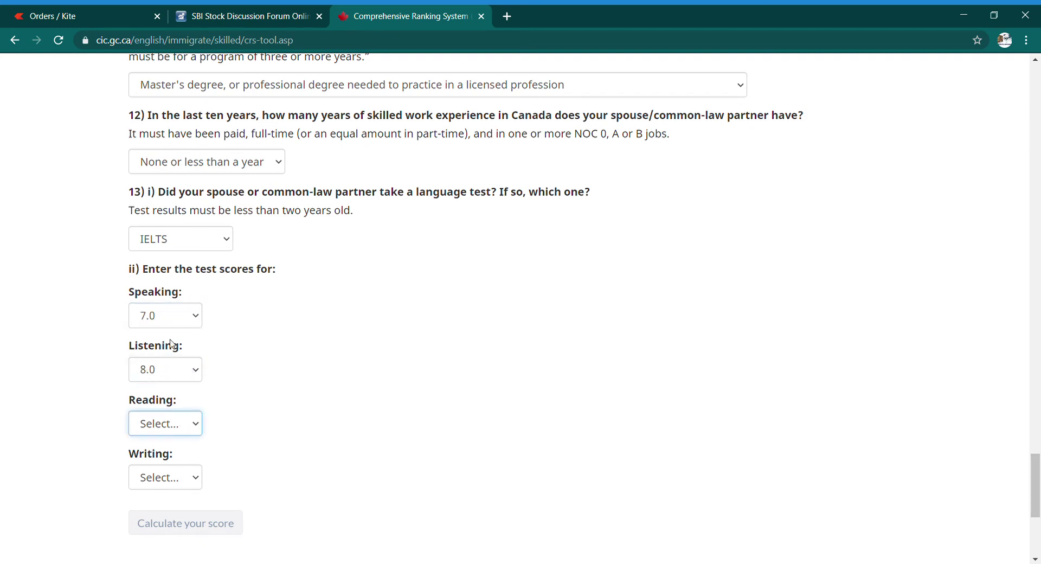
{"action": "left_click", "coordinate": [183, 317]}
{"action": "left_click", "coordinate": [186, 478]}
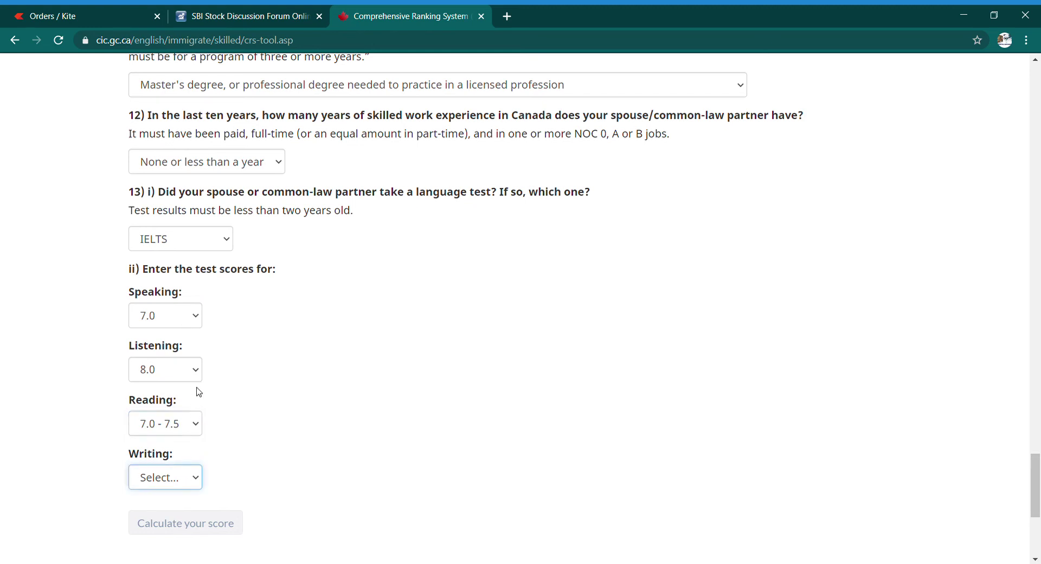
{"action": "left_click", "coordinate": [201, 367]}
Recheck the spouse's answers in questions 11 to 13 and calculate the score.
{"action": "scroll", "coordinate": [293, 434], "scroll_direction": "down", "scroll_amount": 2}
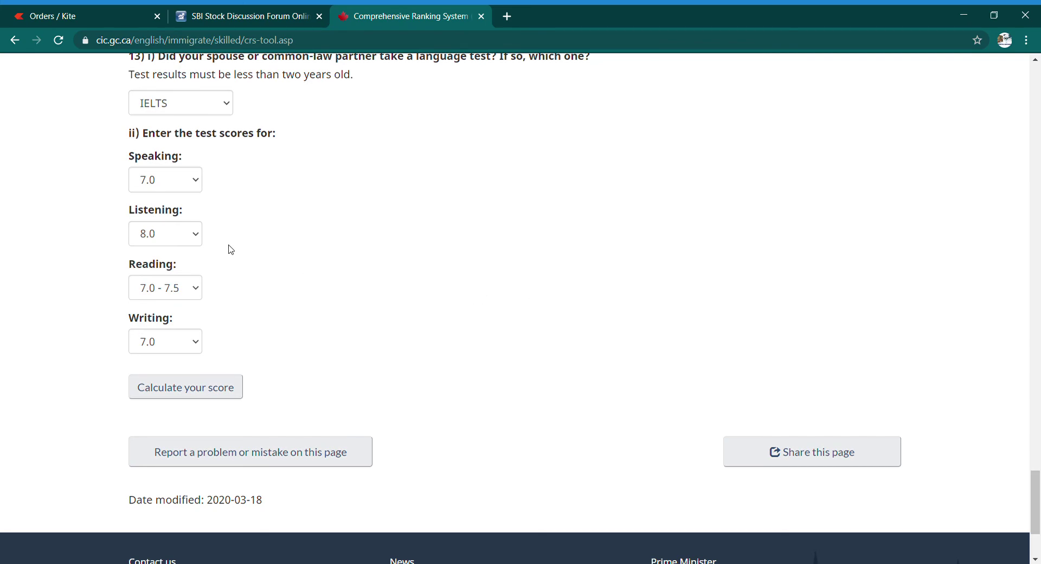
{"action": "scroll", "coordinate": [228, 253], "scroll_direction": "up", "scroll_amount": 5}
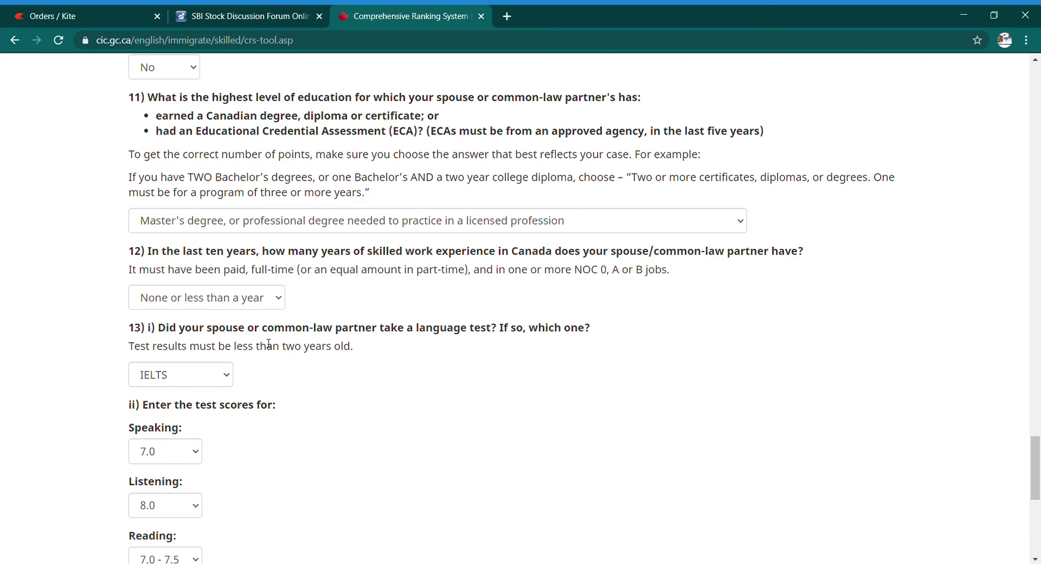
{"action": "scroll", "coordinate": [276, 391], "scroll_direction": "down", "scroll_amount": 2}
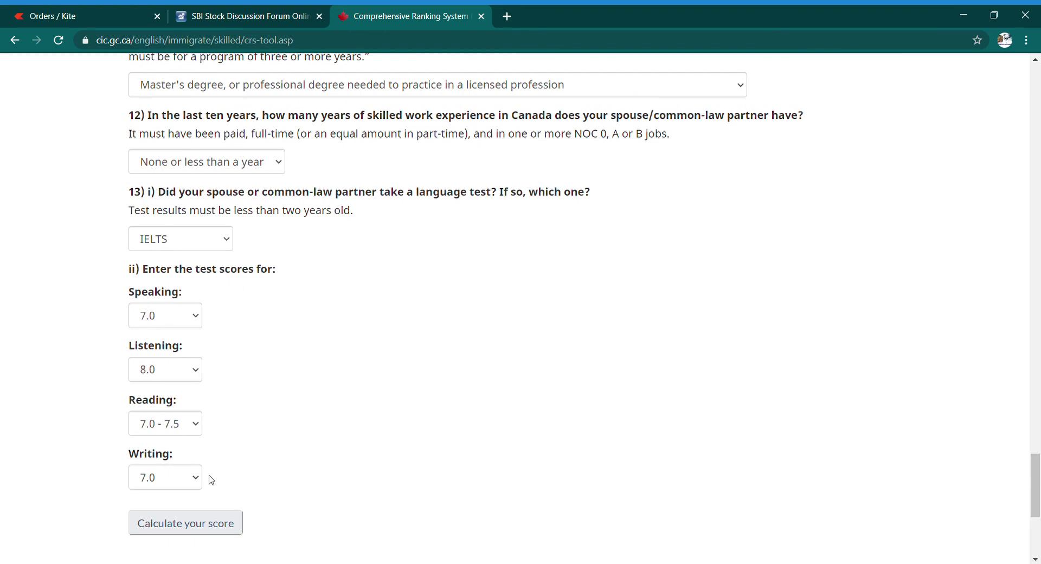
{"action": "scroll", "coordinate": [210, 481], "scroll_direction": "down", "scroll_amount": 2}
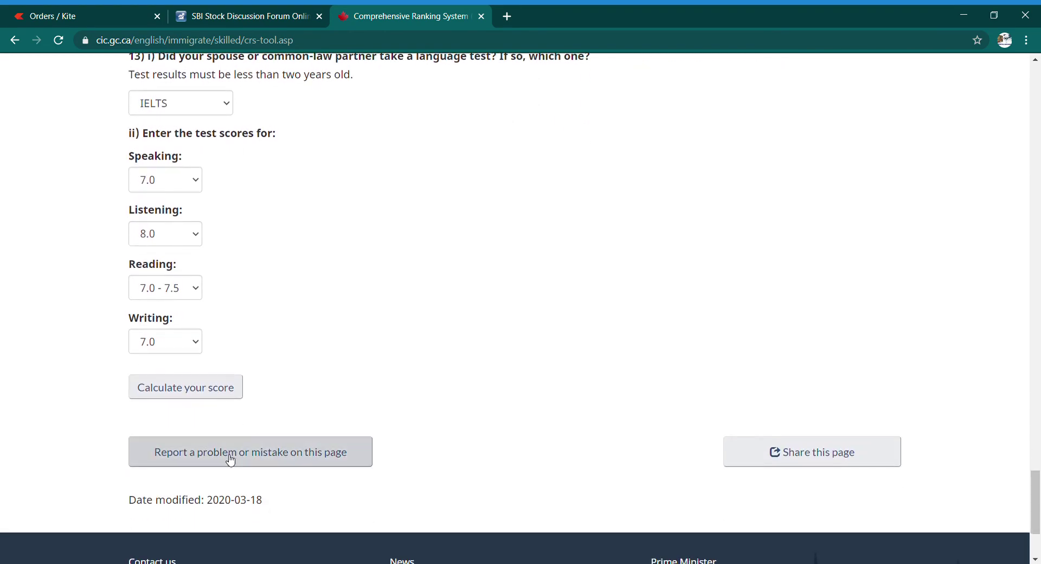
{"action": "left_click", "coordinate": [156, 391]}
{"action": "scroll", "coordinate": [196, 409], "scroll_direction": "down", "scroll_amount": 2}
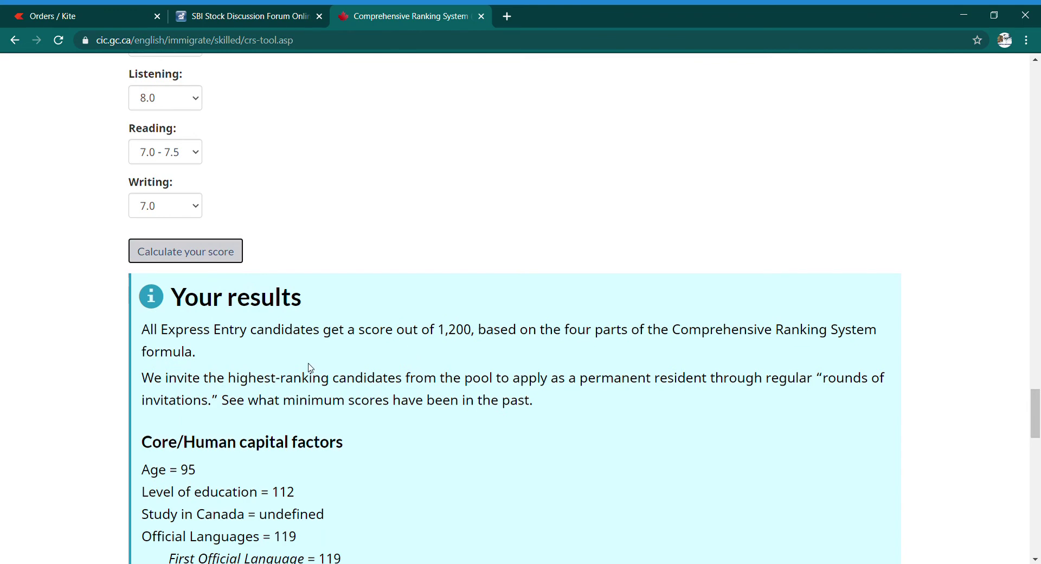
Examine the core/human capital factors in the results, covering age, education, study in Canada and official language points.
{"action": "scroll", "coordinate": [299, 402], "scroll_direction": "down", "scroll_amount": 2}
{"action": "scroll", "coordinate": [284, 450], "scroll_direction": "down", "scroll_amount": 1}
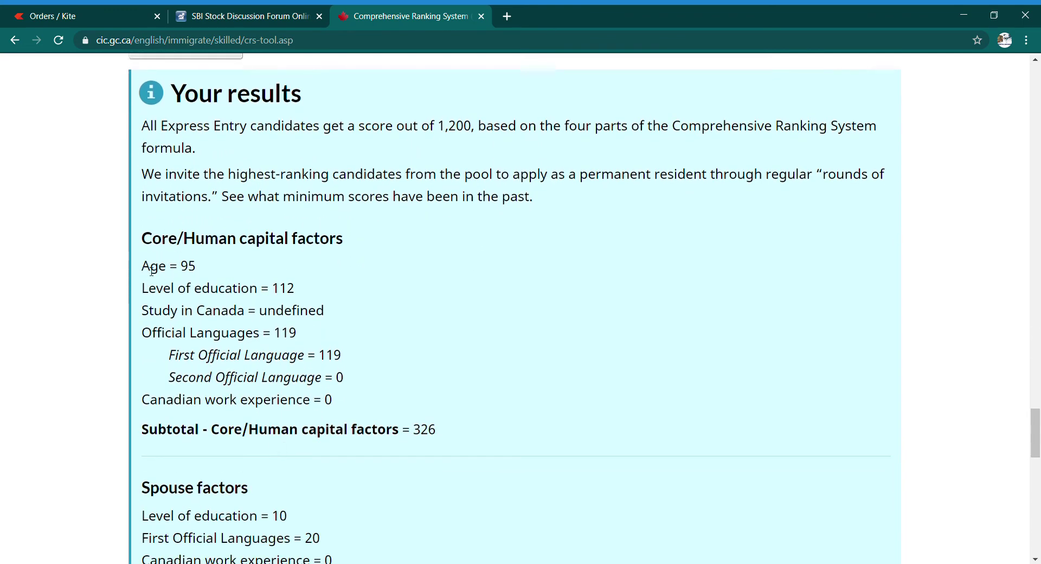
{"action": "left_click_drag", "start_coordinate": [144, 269], "coordinate": [232, 267]}
{"action": "left_click", "coordinate": [252, 271]}
{"action": "left_click_drag", "start_coordinate": [297, 292], "coordinate": [265, 293]}
{"action": "left_click", "coordinate": [354, 287]}
{"action": "left_click_drag", "start_coordinate": [264, 319], "coordinate": [414, 311]}
{"action": "left_click", "coordinate": [256, 341]}
{"action": "left_click_drag", "start_coordinate": [276, 378], "coordinate": [315, 380]}
{"action": "left_click", "coordinate": [331, 375]}
Examine the spouse factors in the results, including education, first official language, Canadian work experience and their subtotal.
{"action": "scroll", "coordinate": [398, 453], "scroll_direction": "down", "scroll_amount": 1}
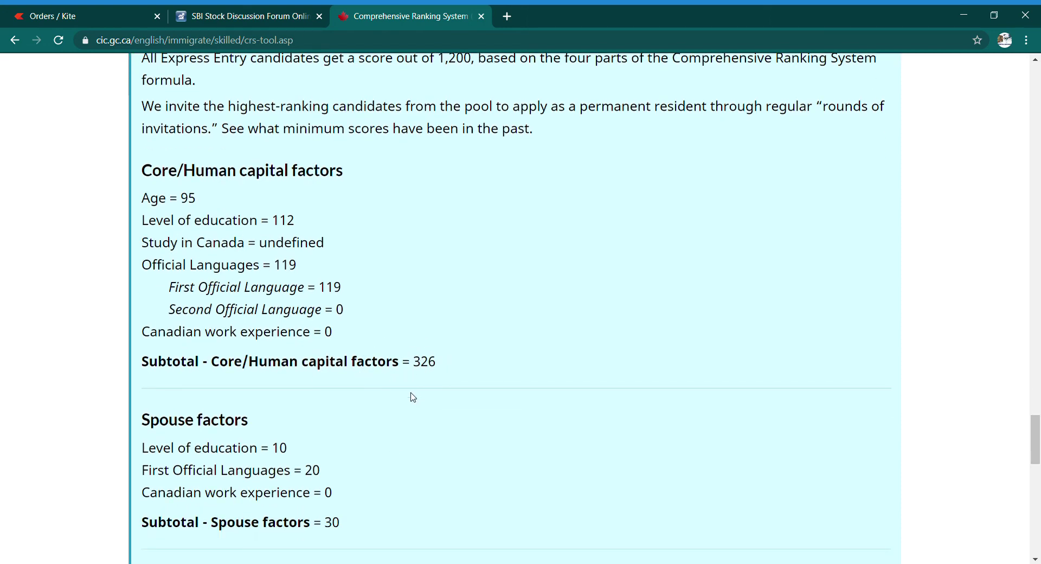
{"action": "scroll", "coordinate": [418, 410], "scroll_direction": "down", "scroll_amount": 2}
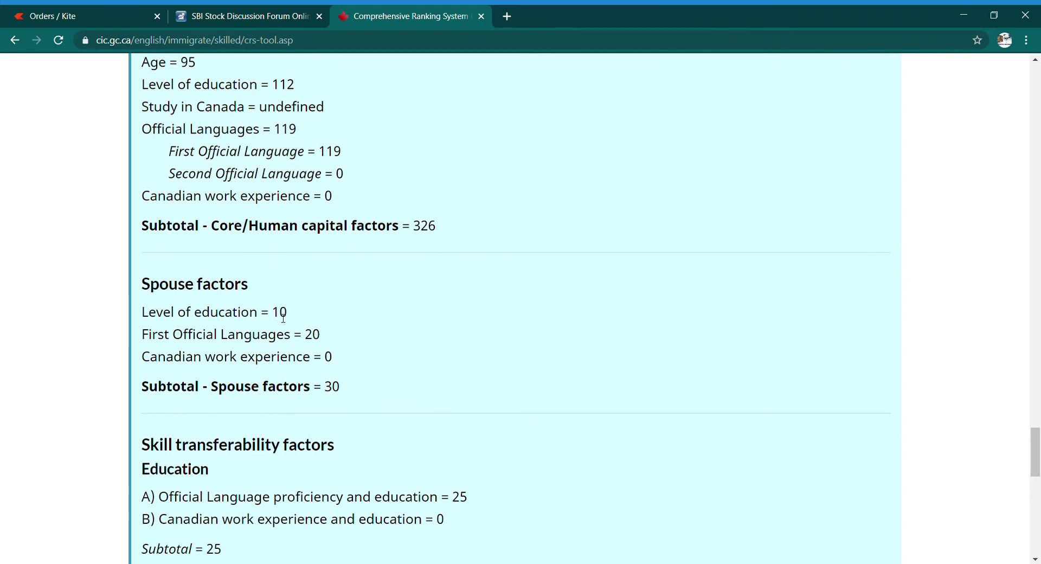
{"action": "double_click", "coordinate": [308, 340]}
{"action": "left_click", "coordinate": [299, 361]}
{"action": "double_click", "coordinate": [332, 386]}
{"action": "left_click", "coordinate": [457, 409]}
Examine the skill transferability factors in the results, covering education, foreign work experience, certificate of qualification and their subtotal.
{"action": "scroll", "coordinate": [453, 417], "scroll_direction": "down", "scroll_amount": 2}
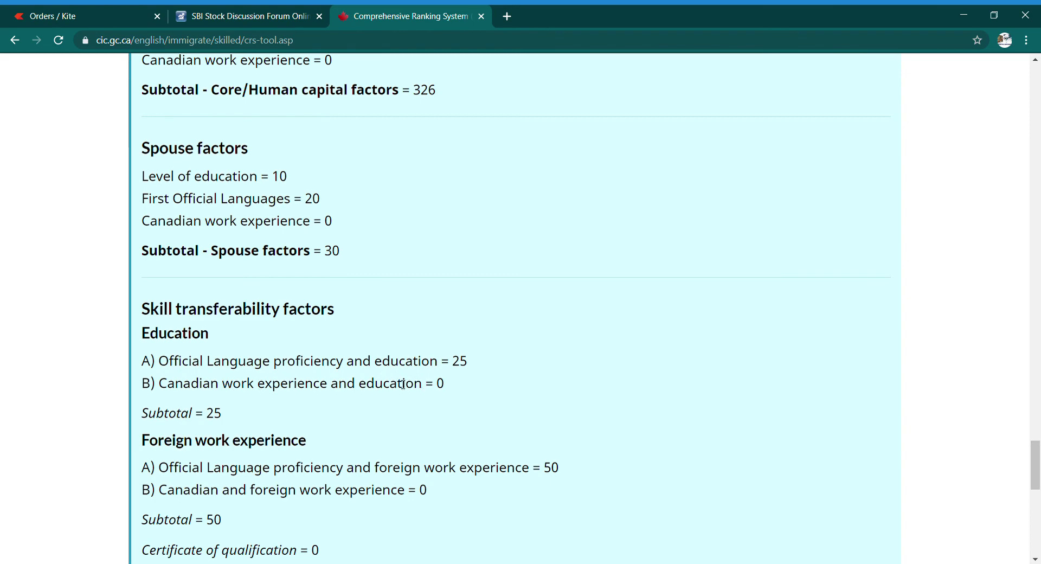
{"action": "double_click", "coordinate": [460, 362]}
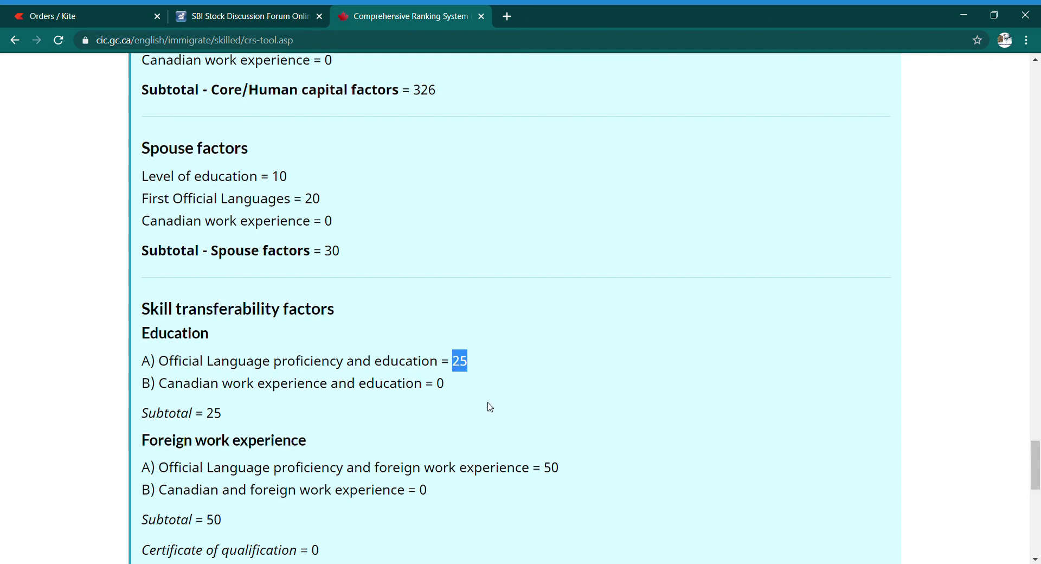
{"action": "left_click", "coordinate": [490, 407]}
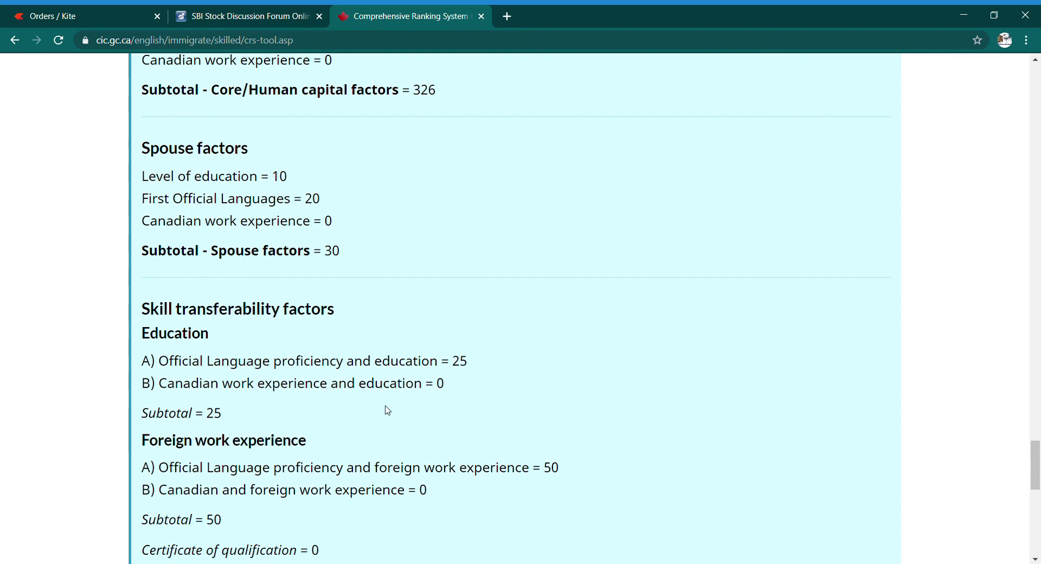
{"action": "double_click", "coordinate": [425, 386]}
{"action": "left_click", "coordinate": [480, 420]}
{"action": "double_click", "coordinate": [549, 471]}
{"action": "left_click", "coordinate": [575, 488]}
{"action": "double_click", "coordinate": [549, 471]}
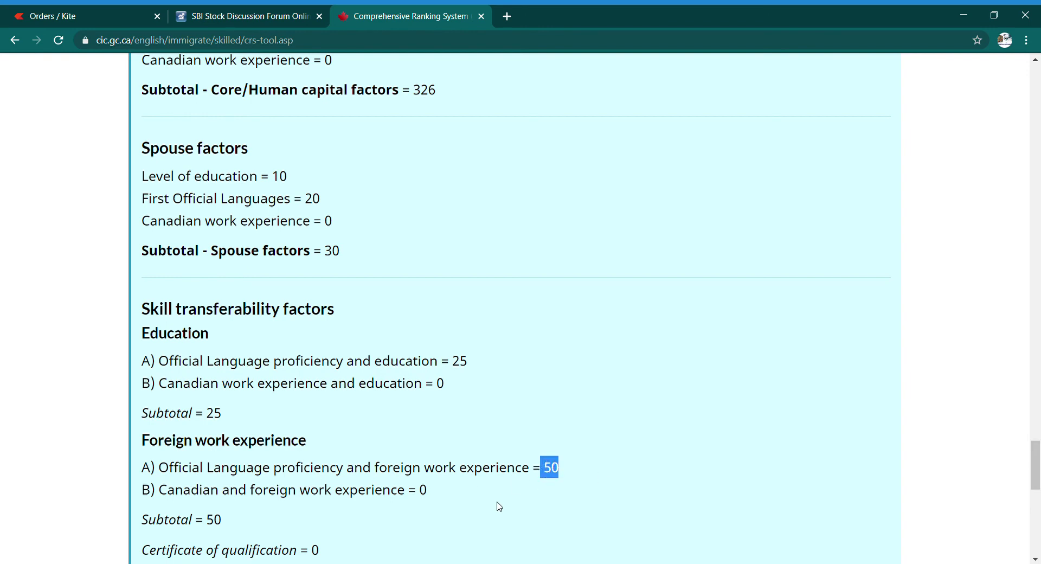
{"action": "left_click", "coordinate": [493, 503]}
{"action": "scroll", "coordinate": [349, 438], "scroll_direction": "down", "scroll_amount": 2}
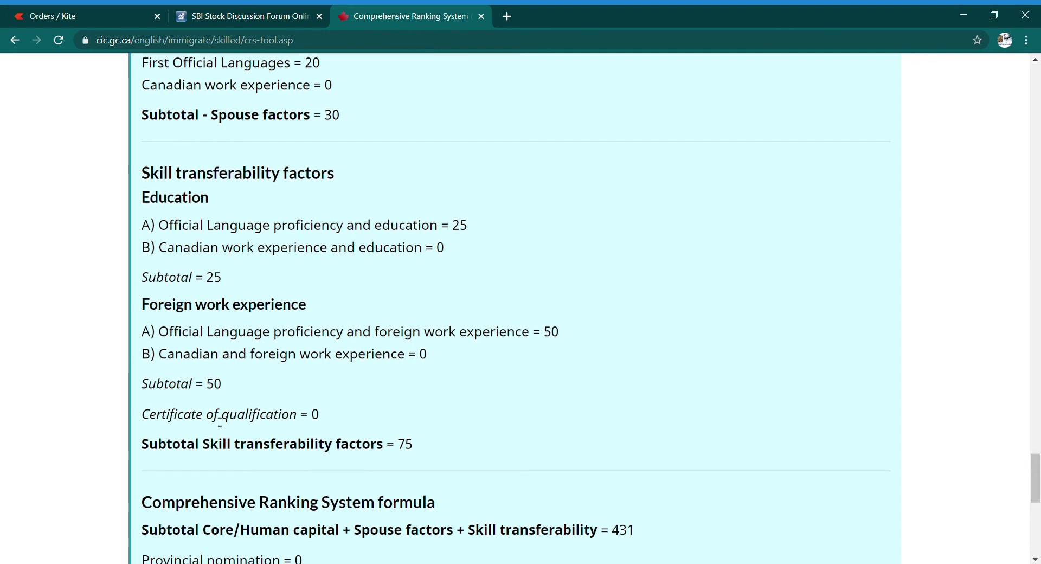
{"action": "left_click_drag", "start_coordinate": [227, 419], "coordinate": [311, 440]}
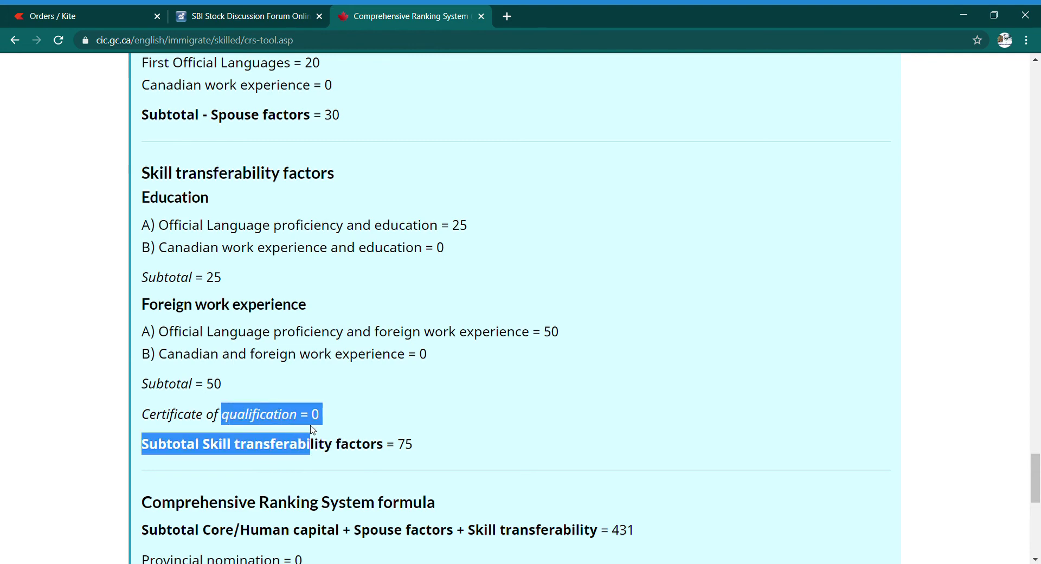
Examine the Comprehensive Ranking System formula in the results, covering provincial nomination, job offer, sibling, French-language skills, additional points and grand total.
{"action": "left_click", "coordinate": [369, 418]}
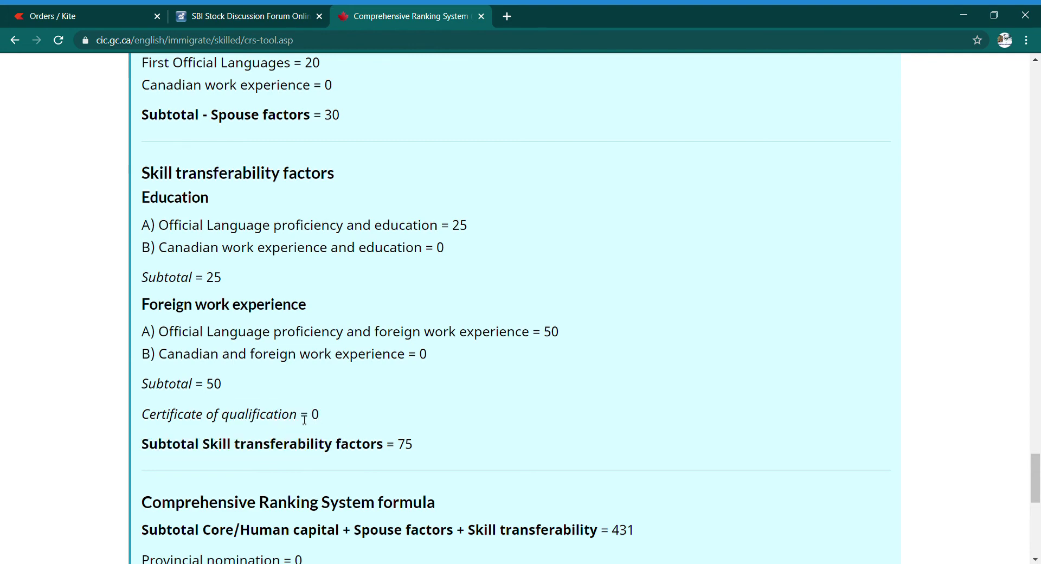
{"action": "scroll", "coordinate": [396, 451], "scroll_direction": "down", "scroll_amount": 3}
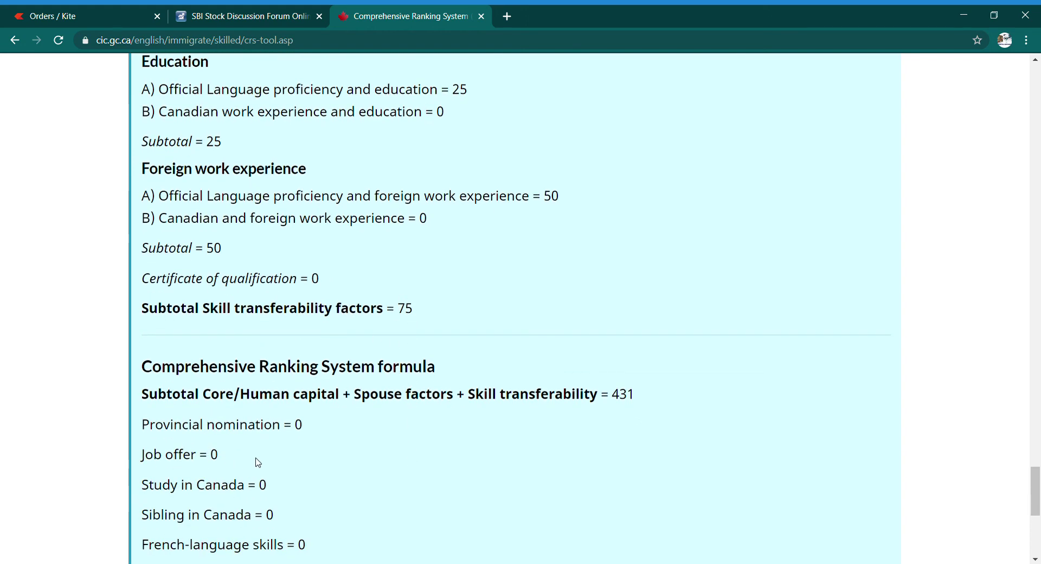
{"action": "left_click_drag", "start_coordinate": [174, 426], "coordinate": [133, 426]}
{"action": "left_click", "coordinate": [308, 437]}
{"action": "left_click", "coordinate": [382, 440]}
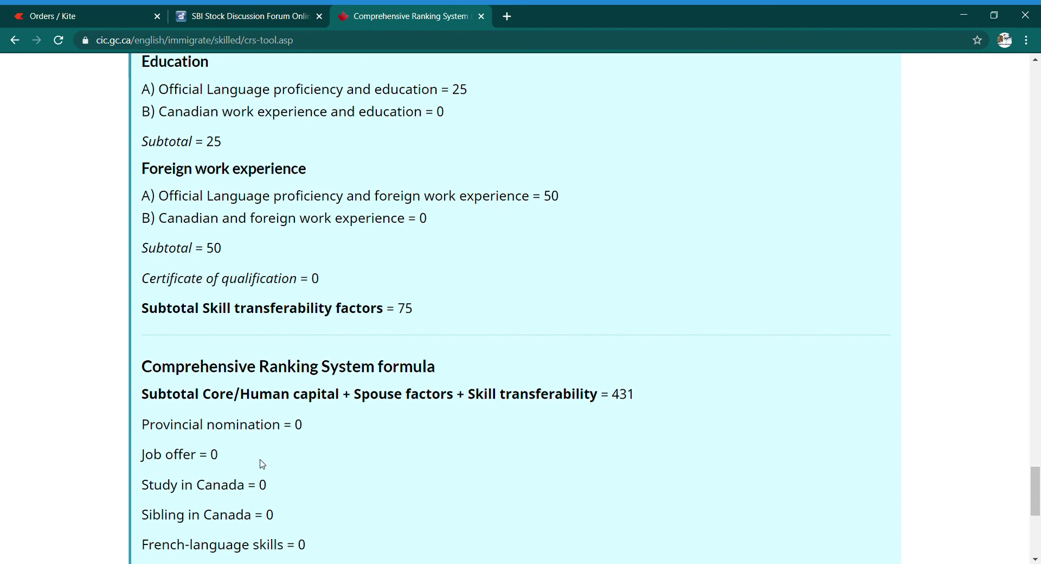
{"action": "scroll", "coordinate": [224, 515], "scroll_direction": "down", "scroll_amount": 2}
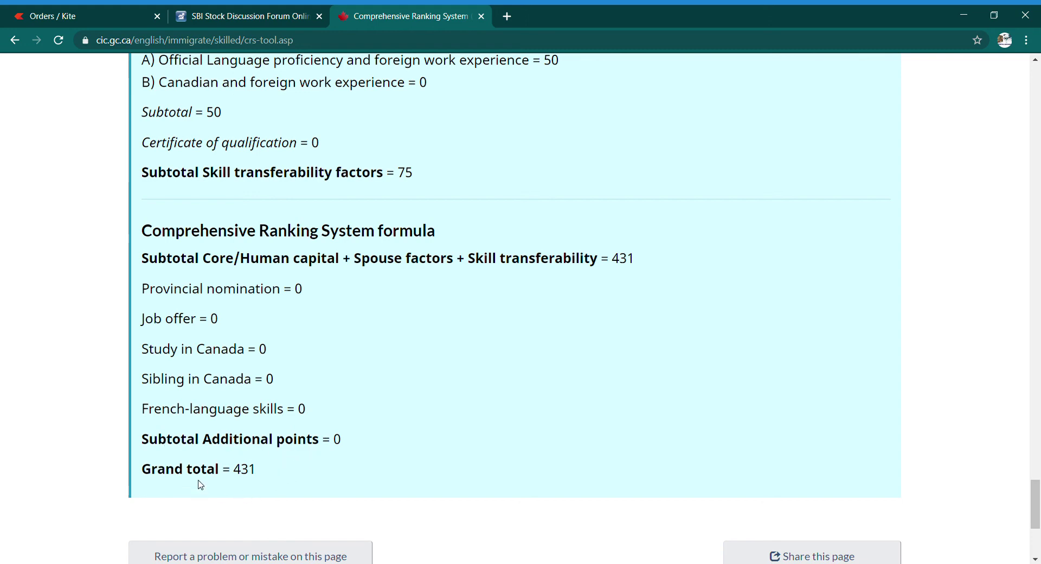
{"action": "left_click_drag", "start_coordinate": [148, 477], "coordinate": [261, 479]}
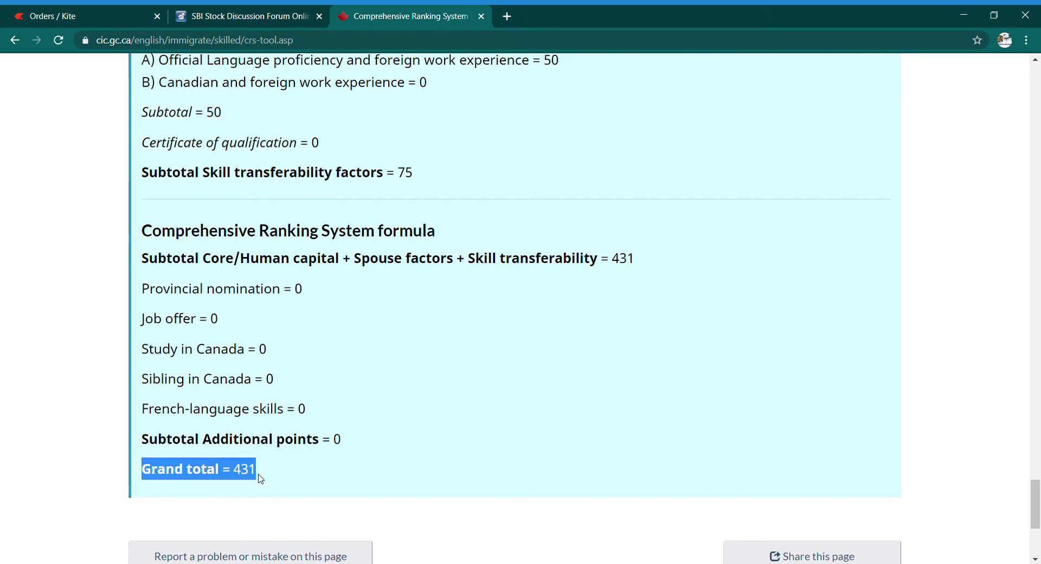
{"action": "left_click", "coordinate": [302, 482]}
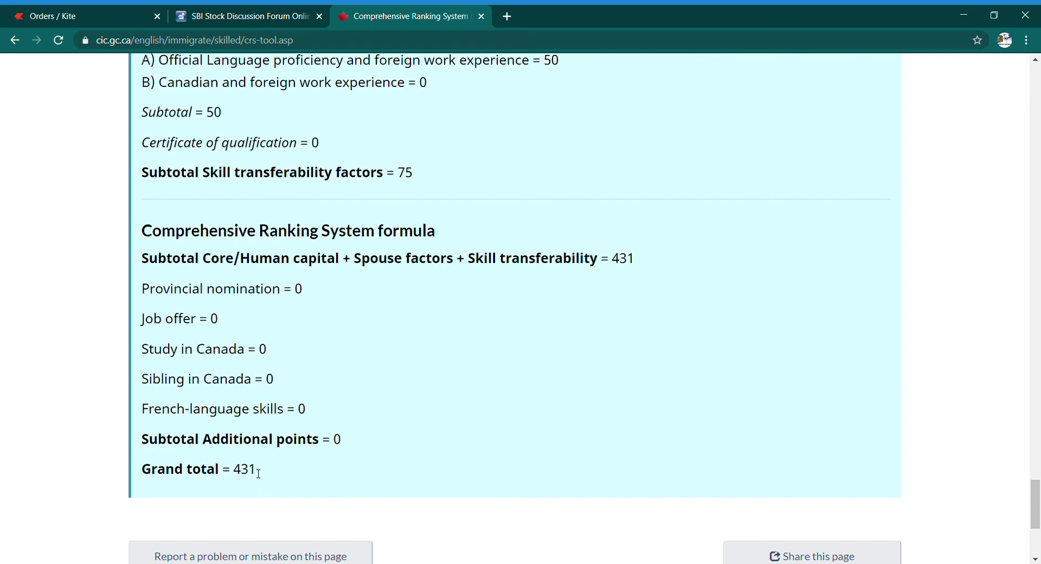
{"action": "scroll", "coordinate": [259, 473], "scroll_direction": "down", "scroll_amount": 2}
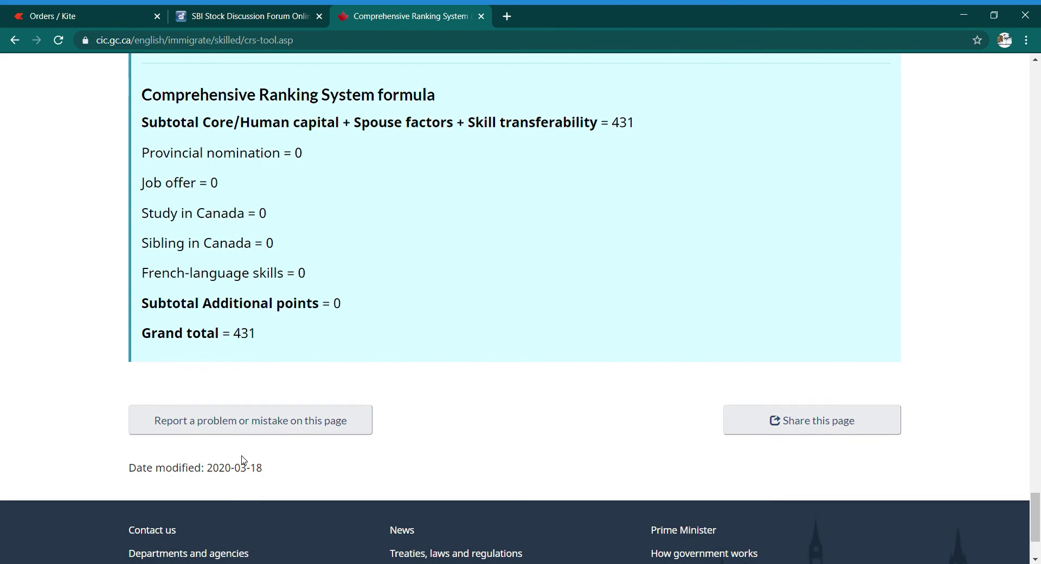
Look back over the results and the questionnaire answers, from the spouse questions to the tool's introduction and legal disclaimer.
{"action": "scroll", "coordinate": [244, 460], "scroll_direction": "up", "scroll_amount": 6}
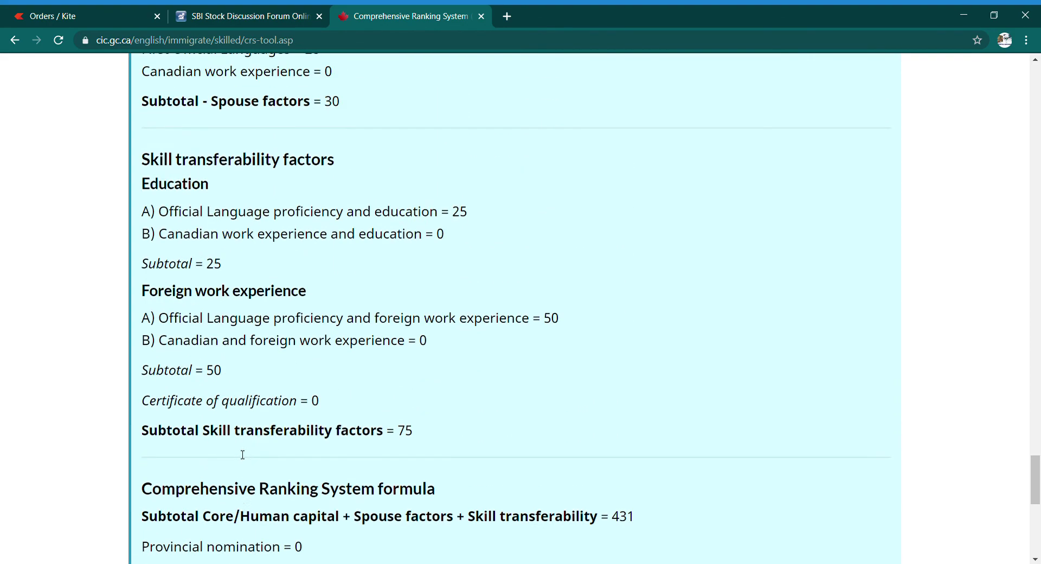
{"action": "scroll", "coordinate": [242, 456], "scroll_direction": "up", "scroll_amount": 7}
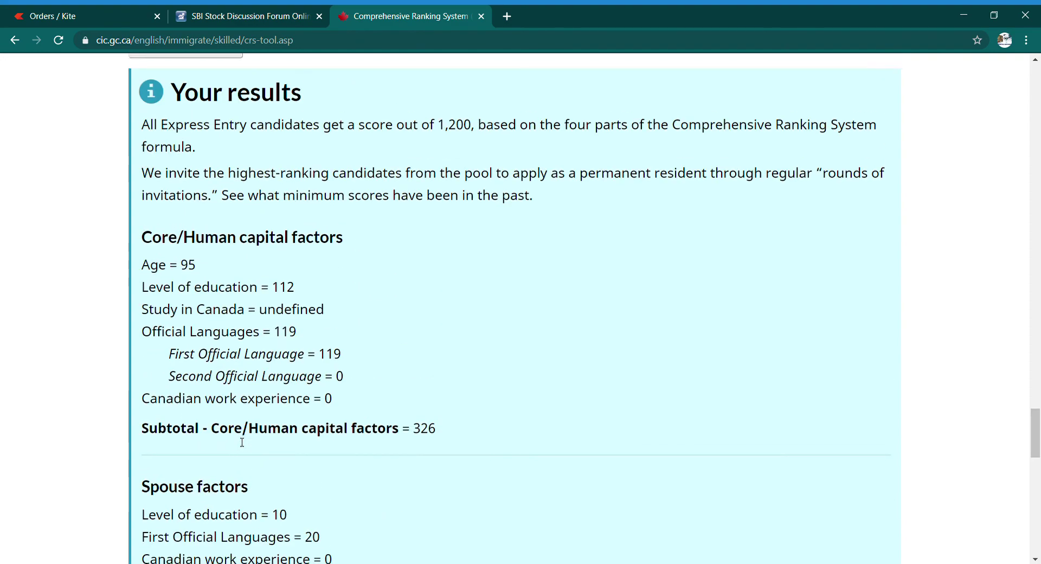
{"action": "scroll", "coordinate": [239, 442], "scroll_direction": "up", "scroll_amount": 10}
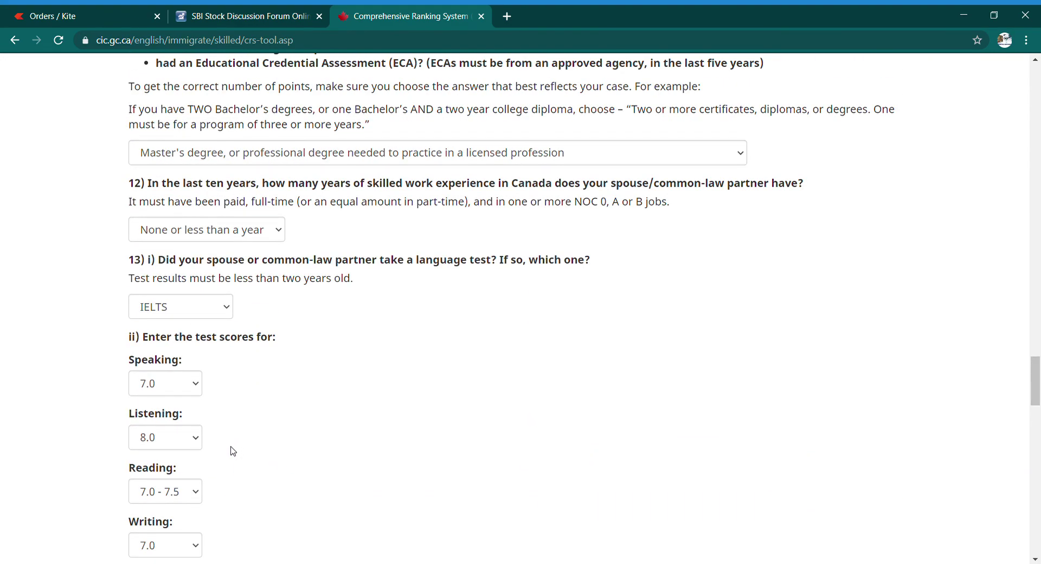
{"action": "scroll", "coordinate": [233, 451], "scroll_direction": "up", "scroll_amount": 5}
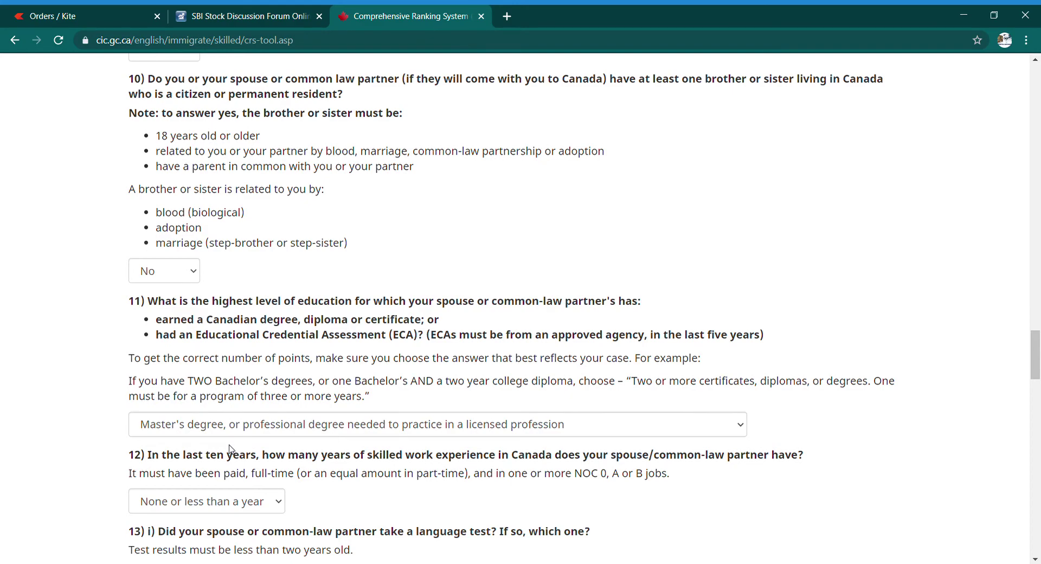
{"action": "scroll", "coordinate": [231, 450], "scroll_direction": "up", "scroll_amount": 5}
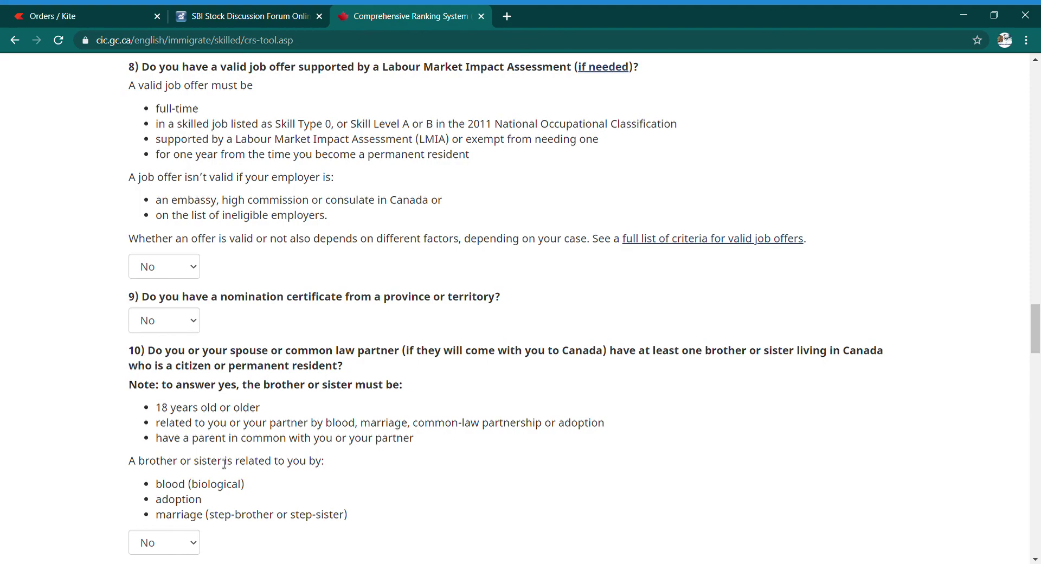
{"action": "scroll", "coordinate": [224, 463], "scroll_direction": "up", "scroll_amount": 20}
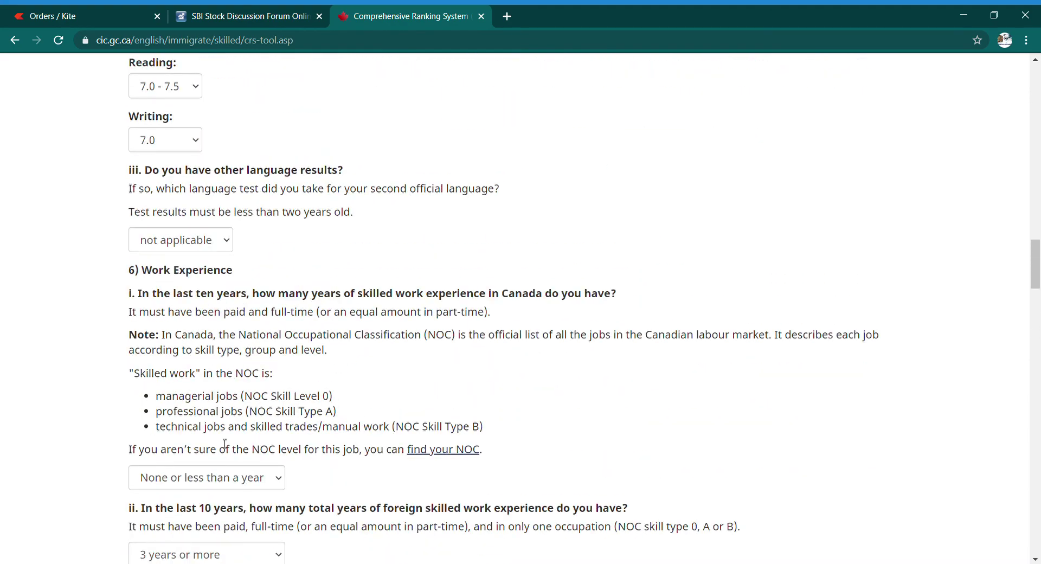
{"action": "scroll", "coordinate": [224, 445], "scroll_direction": "up", "scroll_amount": 20}
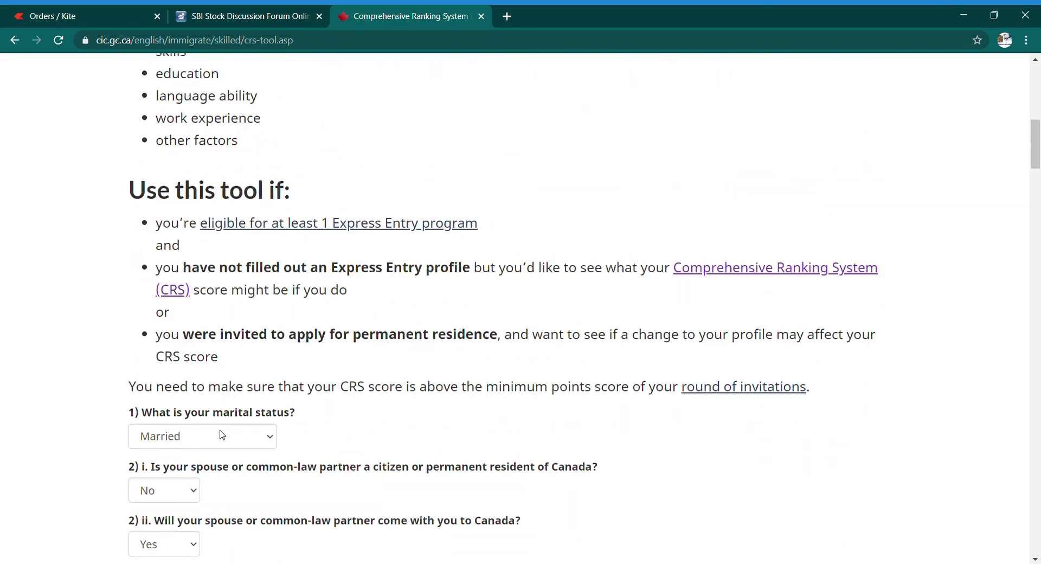
{"action": "scroll", "coordinate": [222, 433], "scroll_direction": "up", "scroll_amount": 4}
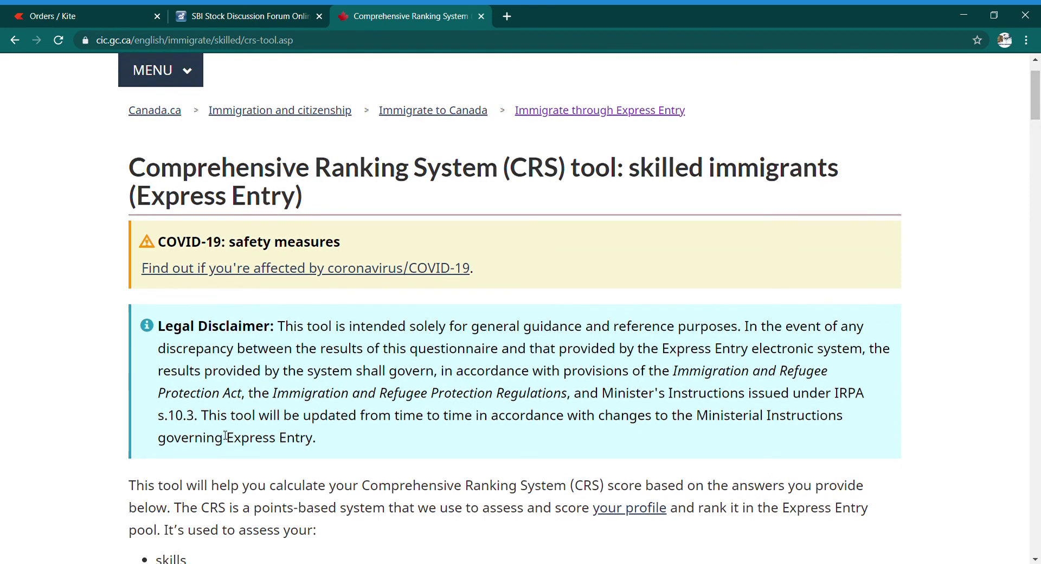
{"action": "scroll", "coordinate": [223, 429], "scroll_direction": "up", "scroll_amount": 2}
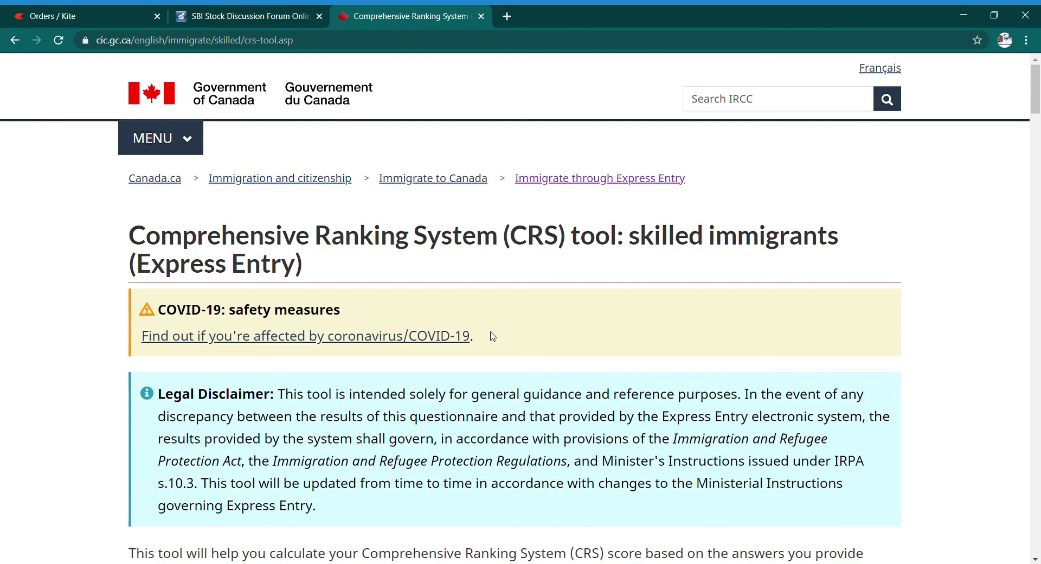
Recheck the applicant's answers in questions 3 to 5 on age, education and official language test scores.
{"action": "scroll", "coordinate": [485, 353], "scroll_direction": "down", "scroll_amount": 3}
{"action": "scroll", "coordinate": [480, 368], "scroll_direction": "down", "scroll_amount": 18}
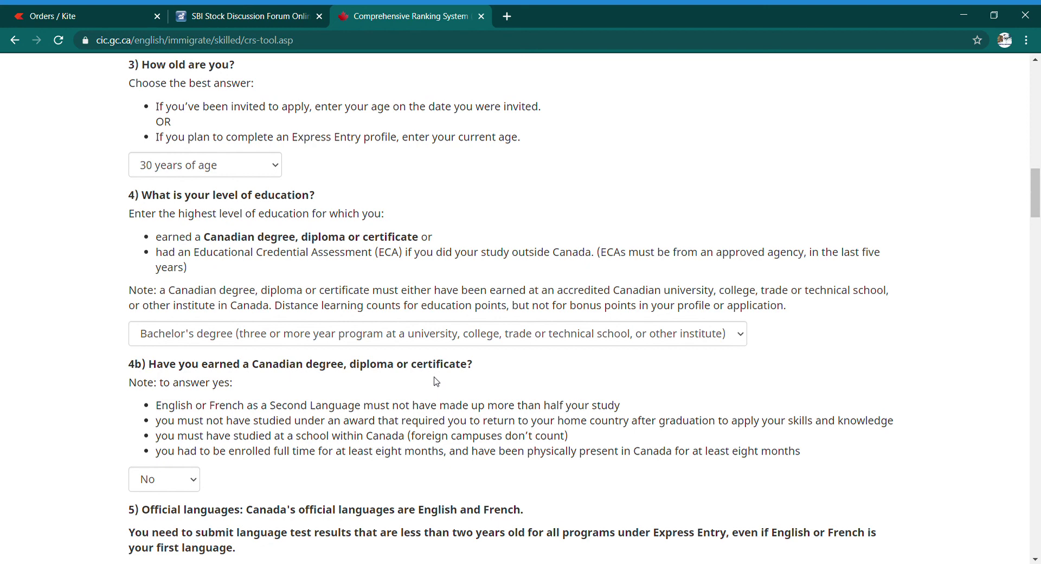
{"action": "scroll", "coordinate": [436, 385], "scroll_direction": "down", "scroll_amount": 5}
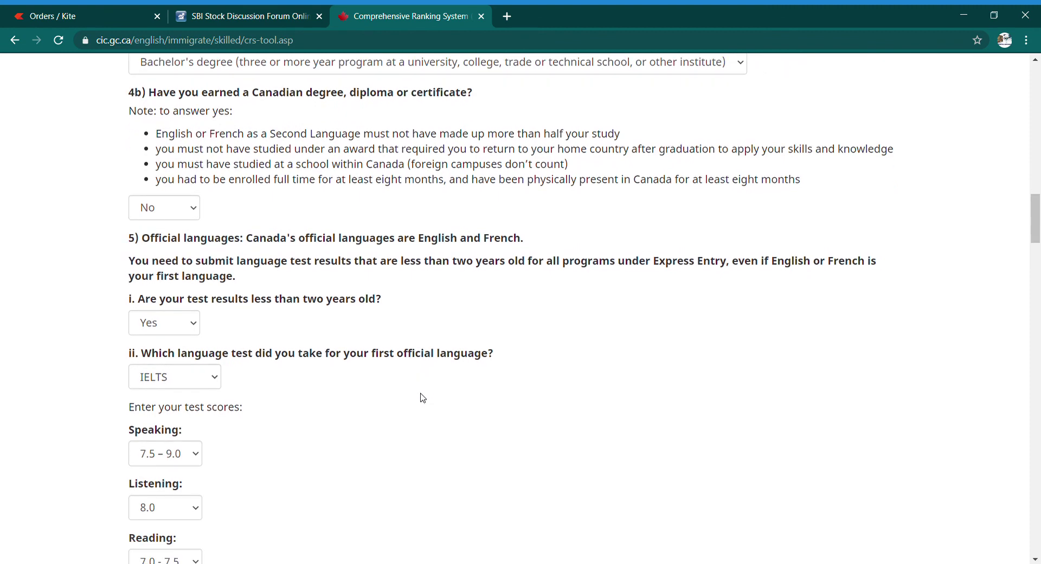
{"action": "scroll", "coordinate": [421, 398], "scroll_direction": "down", "scroll_amount": 1}
{"action": "scroll", "coordinate": [423, 397], "scroll_direction": "up", "scroll_amount": 3}
{"action": "scroll", "coordinate": [426, 395], "scroll_direction": "up", "scroll_amount": 5}
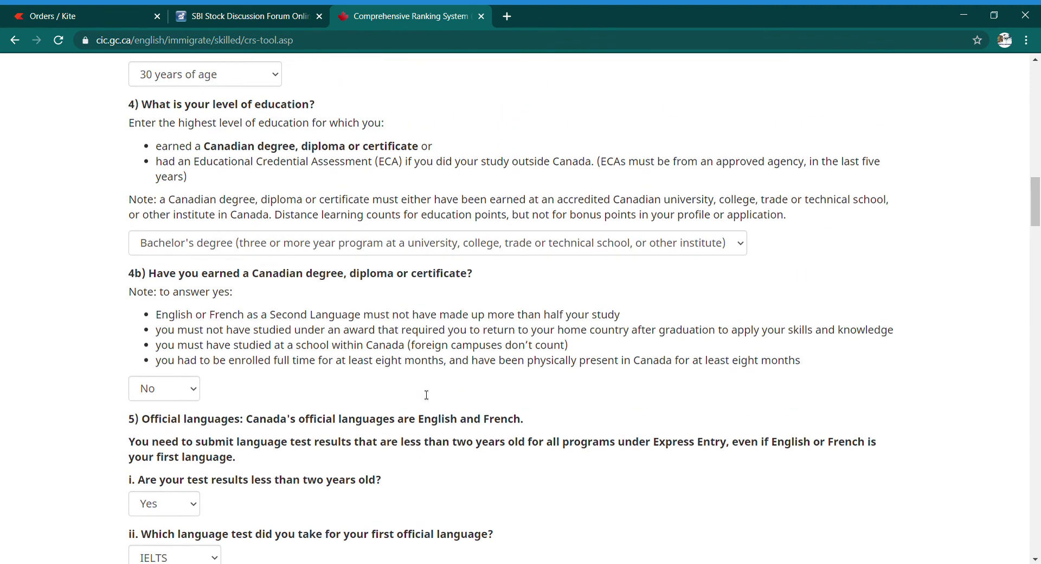